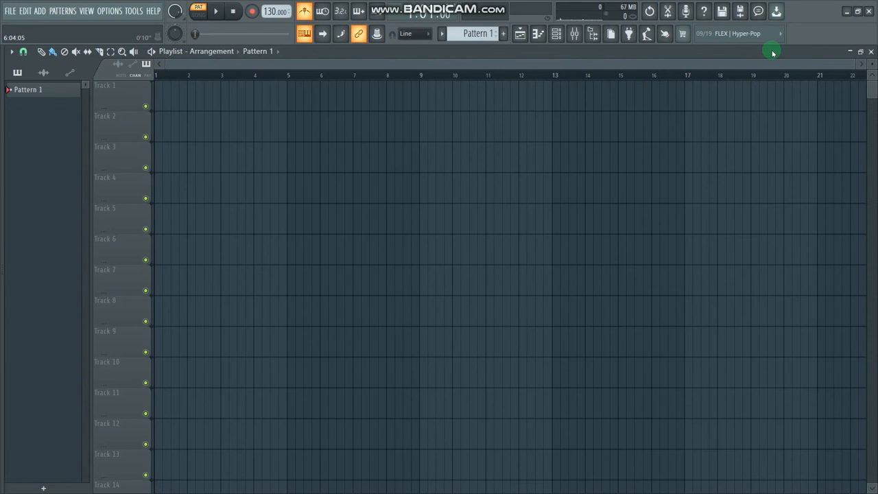
# Step: Close the playlist and set the project tempo to 100 BPM
pyautogui.press('F5')
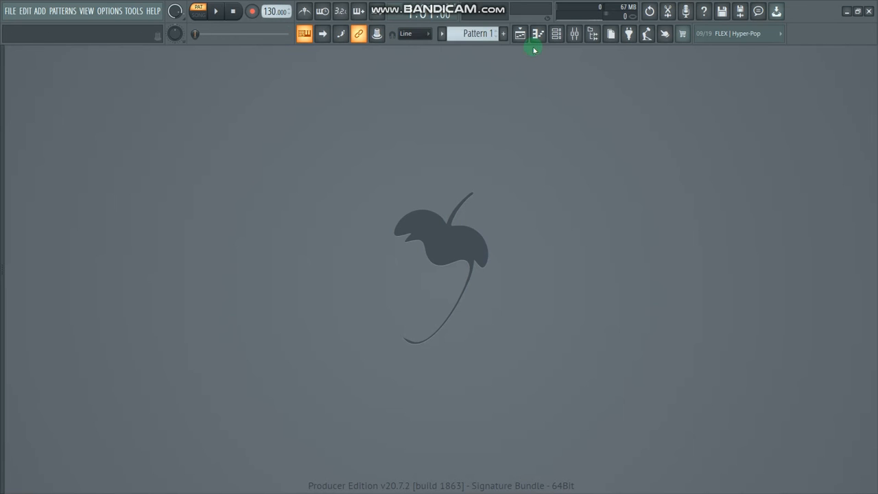
pyautogui.rightClick(275, 12)
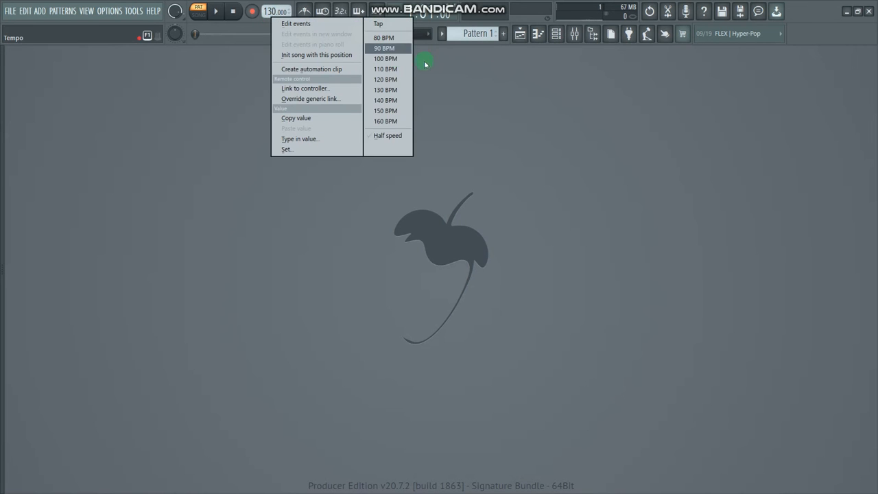
pyautogui.click(395, 59)
# Step: Show the channel rack and start a new project from the template with a single Sampler channel, discarding changes to the untitled project
pyautogui.click(556, 33)
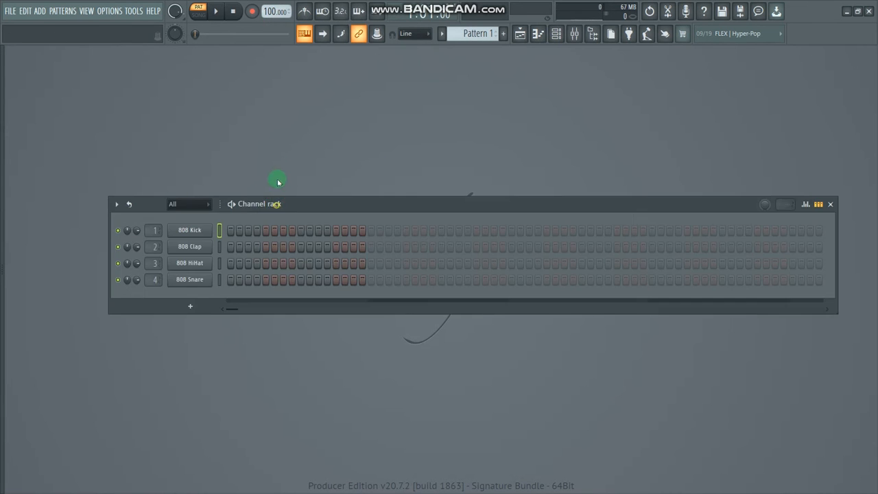
pyautogui.click(10, 11)
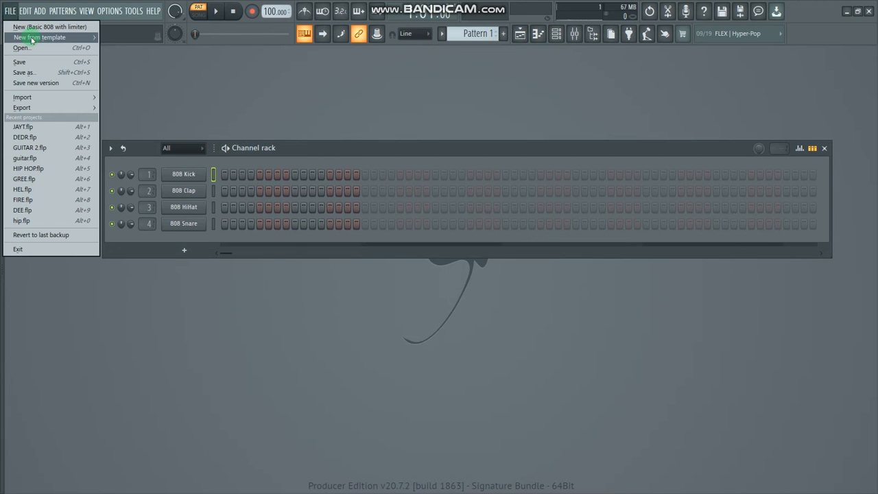
pyautogui.moveTo(33, 38)
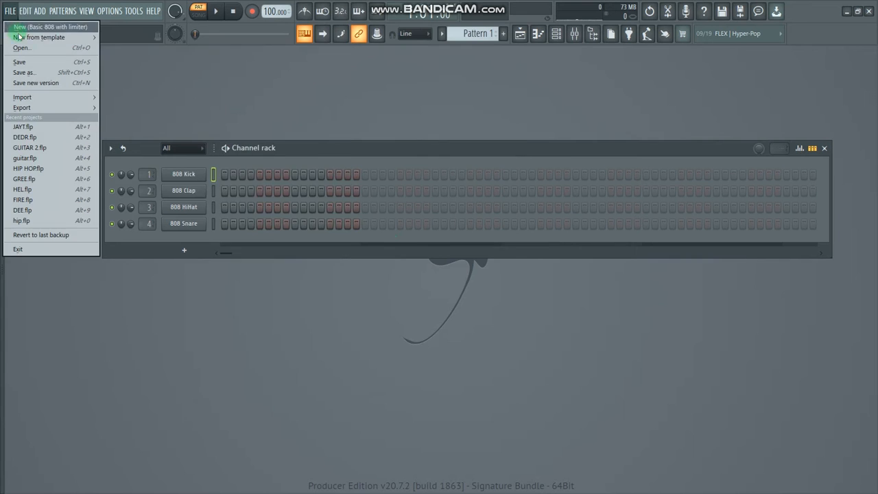
pyautogui.click(256, 402)
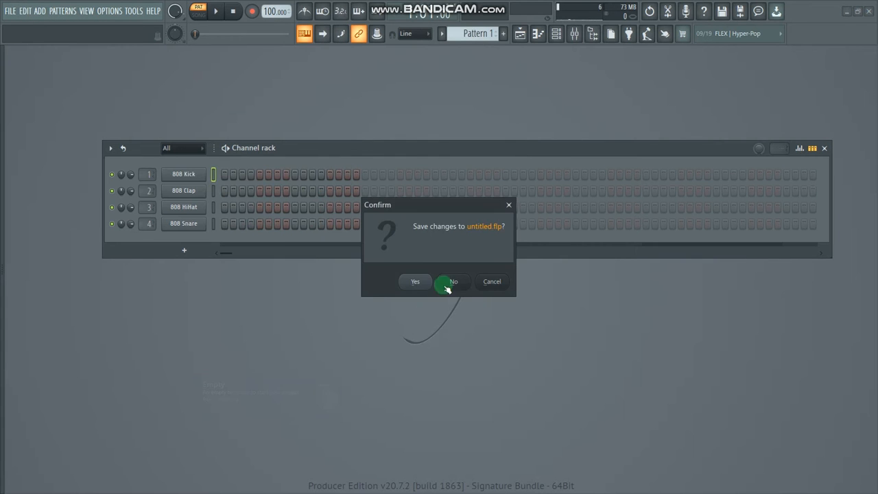
pyautogui.click(433, 283)
pyautogui.moveTo(343, 144); pyautogui.dragTo(326, 161)
# Step: Set the tempo to 100 BPM and open the Sampler channel's piano roll with an enlarged note grid
pyautogui.rightClick(267, 7)
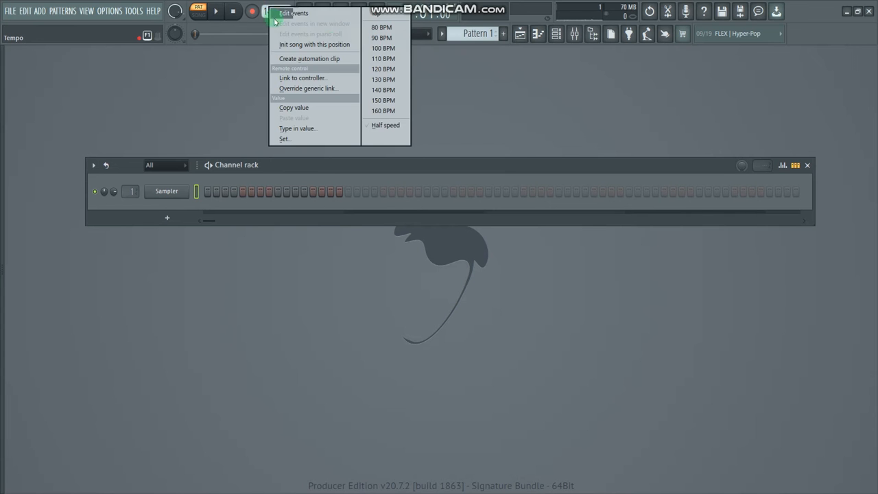
pyautogui.click(381, 49)
pyautogui.rightClick(177, 191)
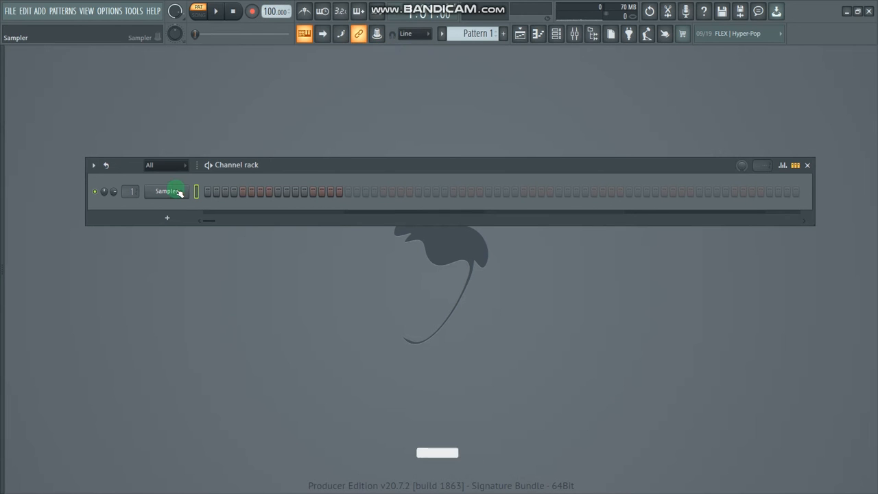
pyautogui.click(214, 192)
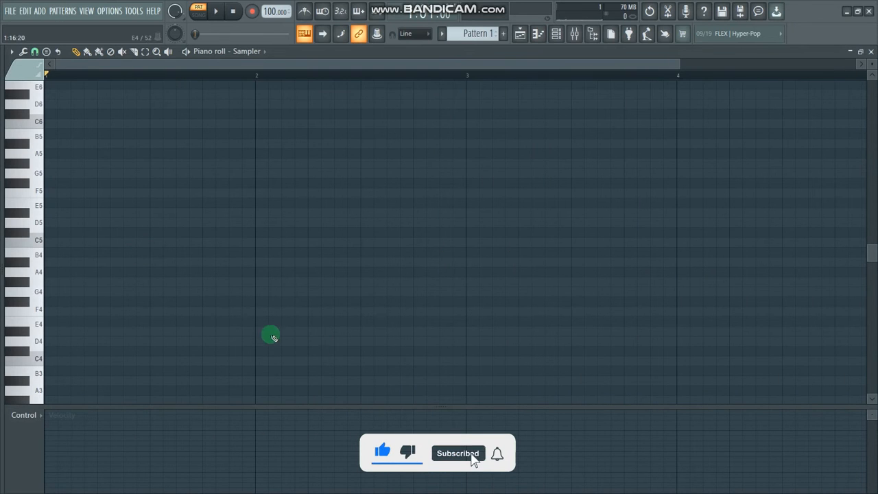
pyautogui.moveTo(419, 405); pyautogui.dragTo(420, 453)
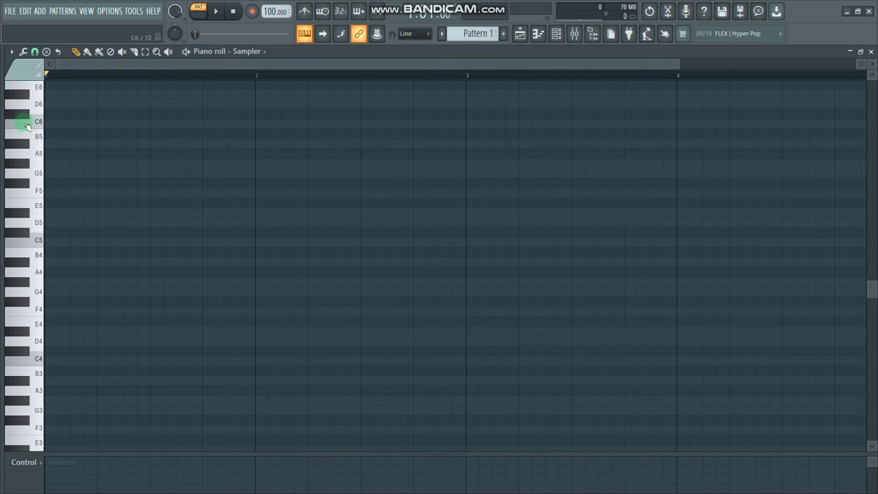
# Step: Set the piano roll's scale highlighting to Automatic and fit four full bars in the view
pyautogui.click(12, 53)
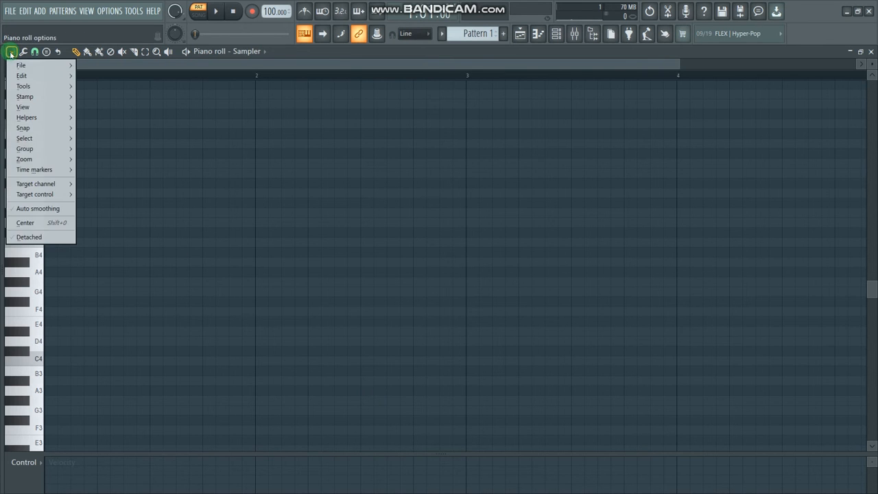
pyautogui.moveTo(38, 124)
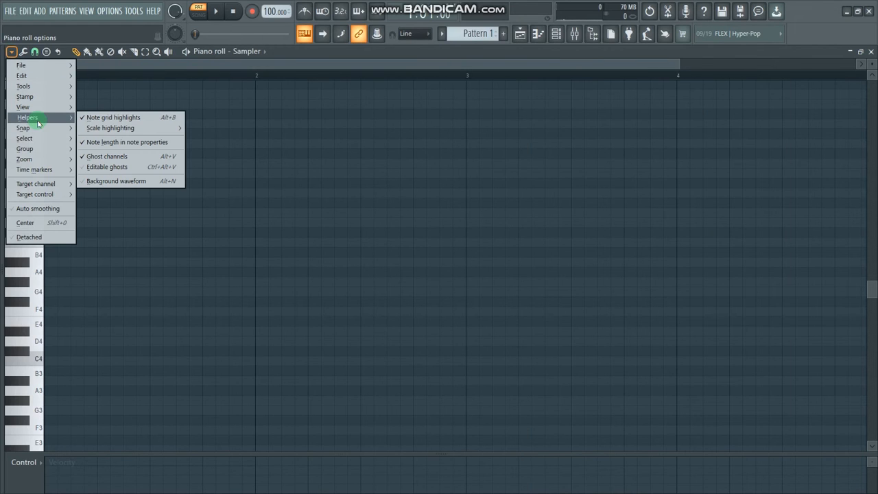
pyautogui.moveTo(141, 133)
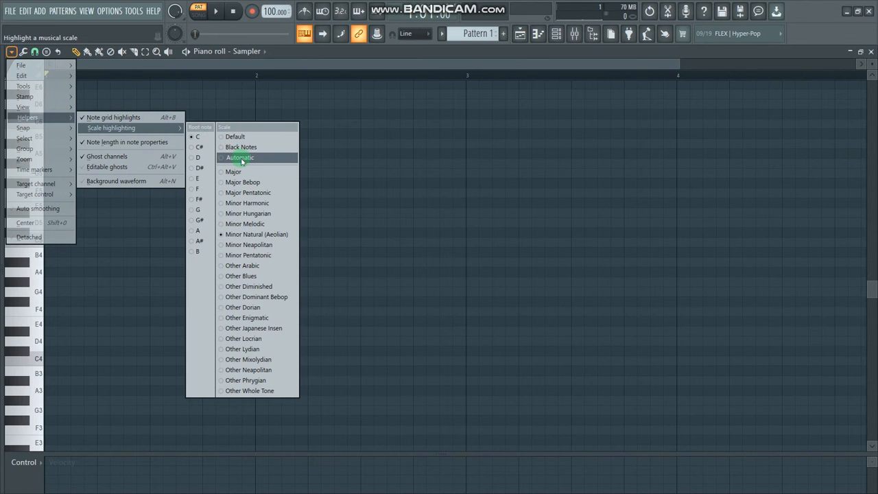
pyautogui.click(241, 159)
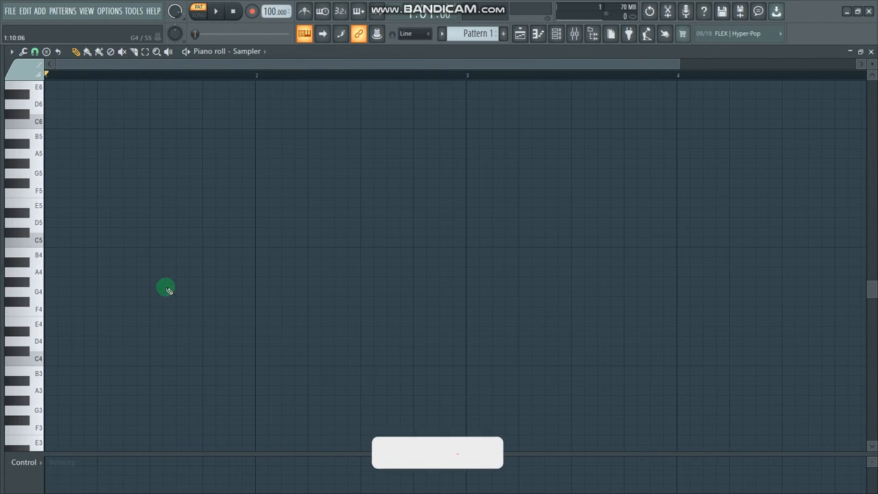
pyautogui.moveTo(679, 63); pyautogui.dragTo(825, 63)
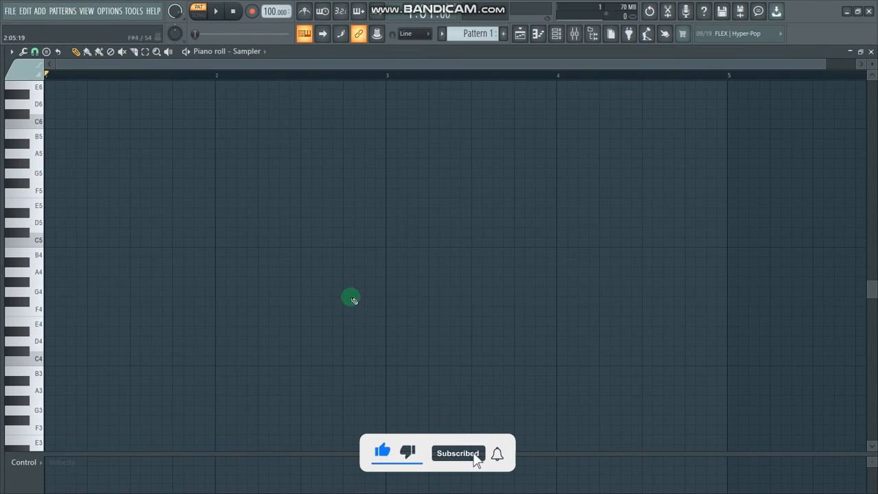
# Step: Add a Morphine synth channel and load the KBD Sine Piano NUC preset from the Keyboards bank
pyautogui.click(558, 36)
pyautogui.click(166, 218)
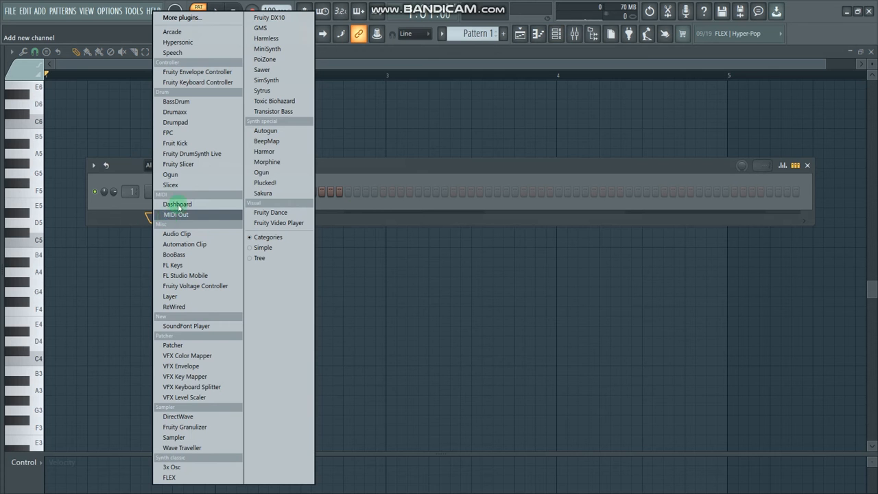
pyautogui.click(271, 162)
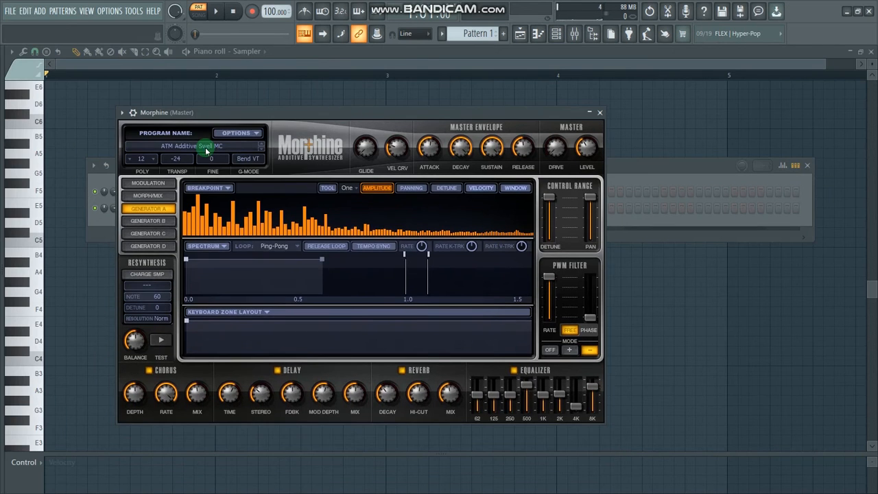
pyautogui.click(206, 151)
pyautogui.click(285, 201)
pyautogui.moveTo(482, 260); pyautogui.dragTo(484, 368)
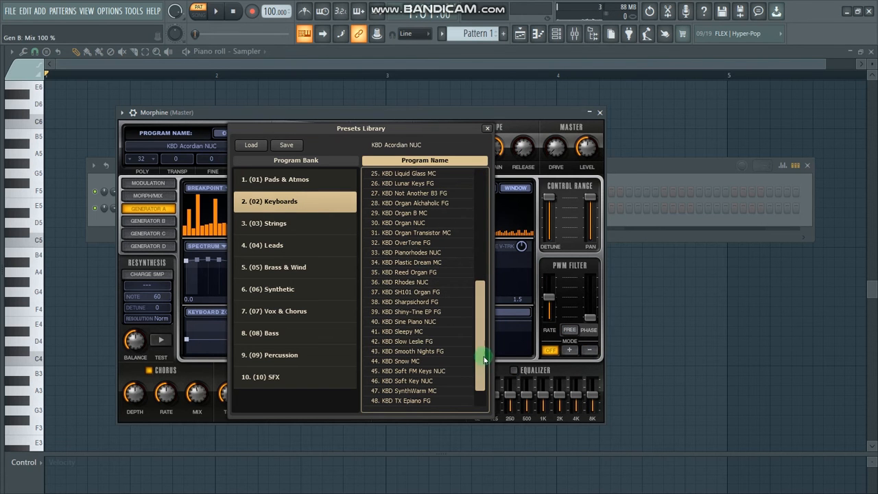
pyautogui.click(418, 323)
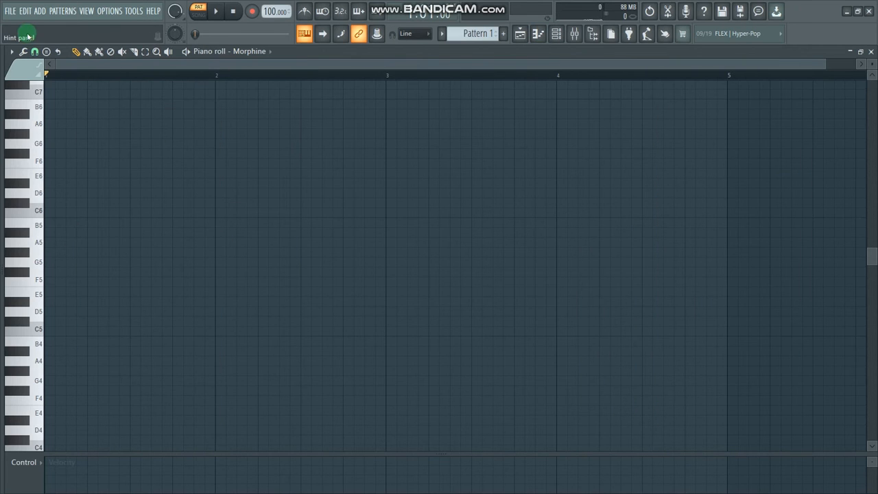
# Step: Check which scale highlighting option is active in the Morphine piano roll
pyautogui.click(13, 53)
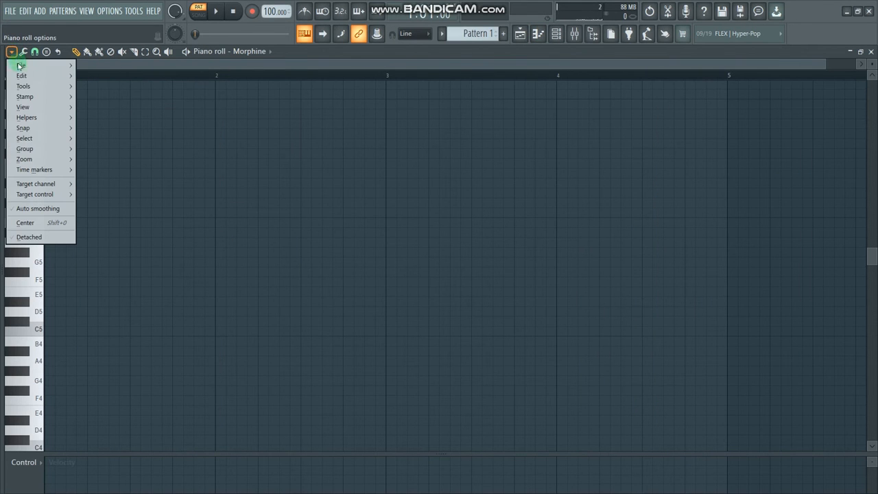
pyautogui.moveTo(40, 118)
pyautogui.moveTo(157, 132)
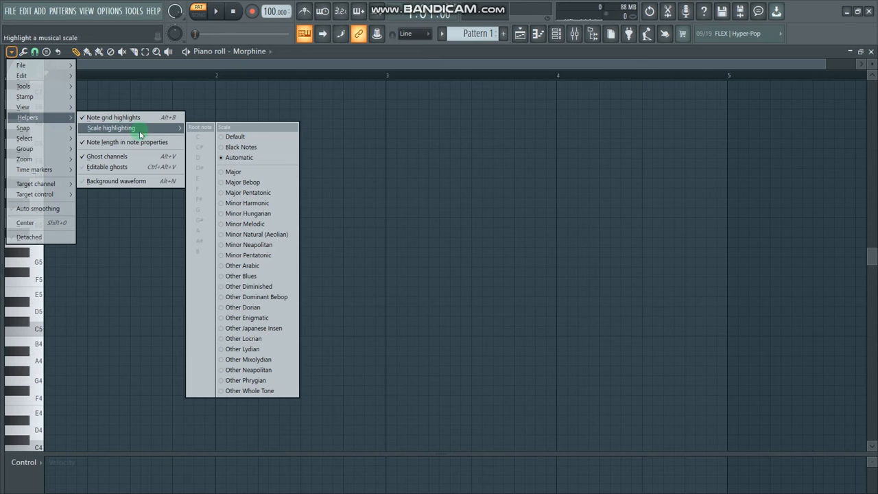
pyautogui.click(218, 71)
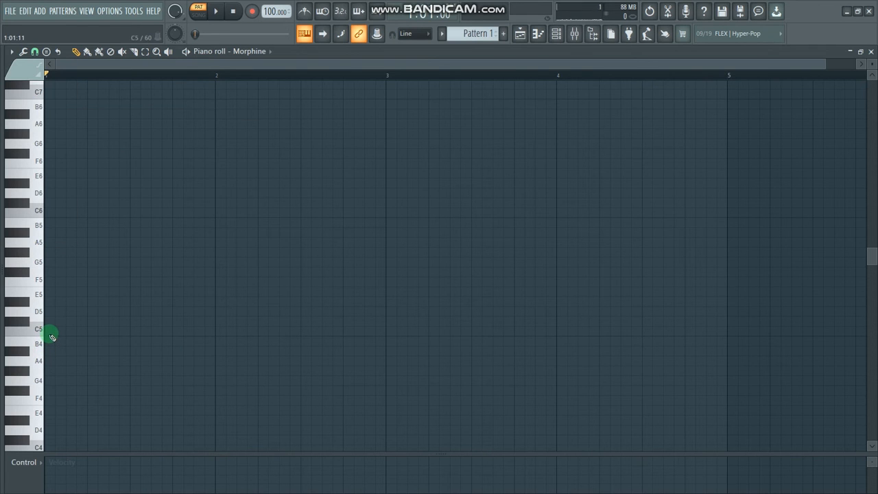
# Step: Draw four consecutive one-bar root notes in the Morphine piano roll: C5, A#4, G#4 and G4
pyautogui.click(51, 330)
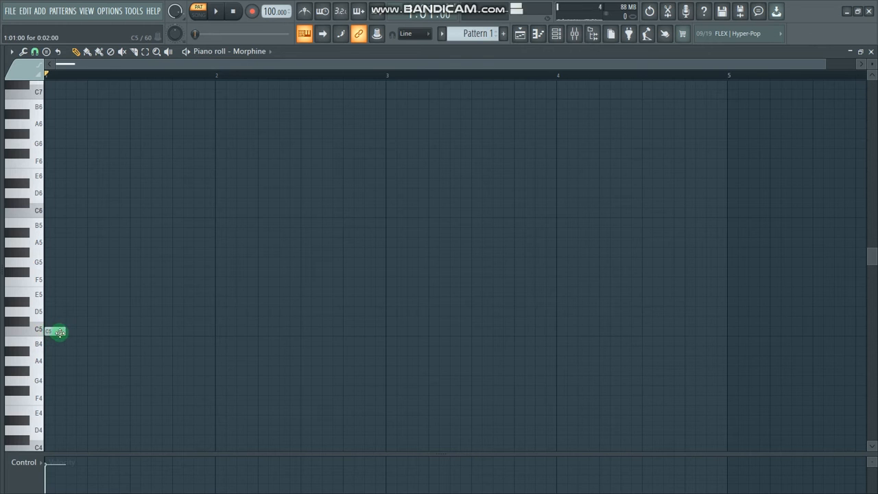
pyautogui.moveTo(64, 330); pyautogui.dragTo(218, 351)
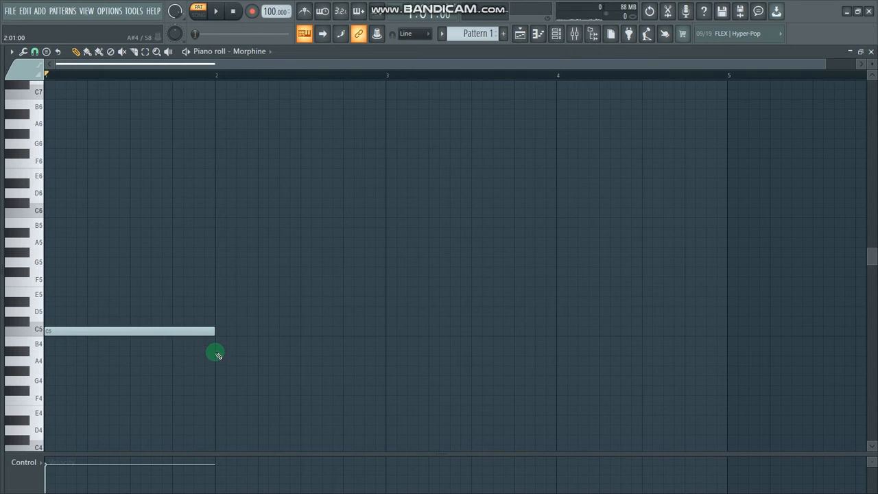
pyautogui.click(215, 352)
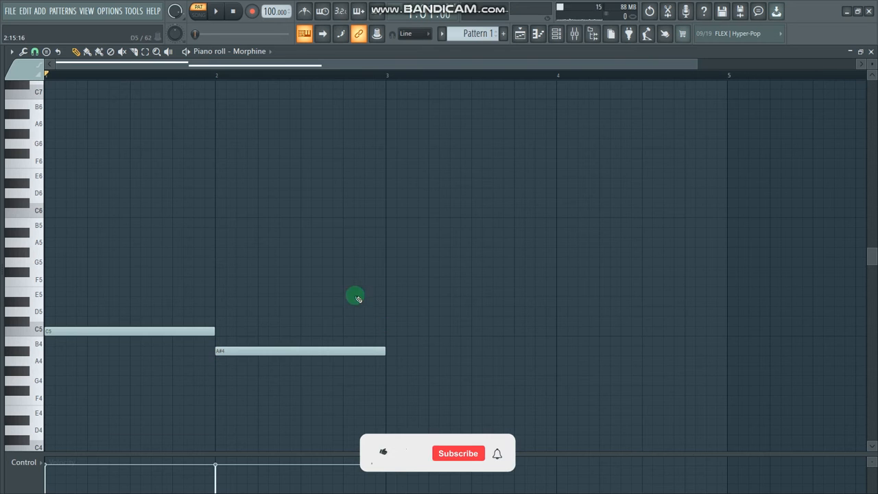
pyautogui.click(388, 371)
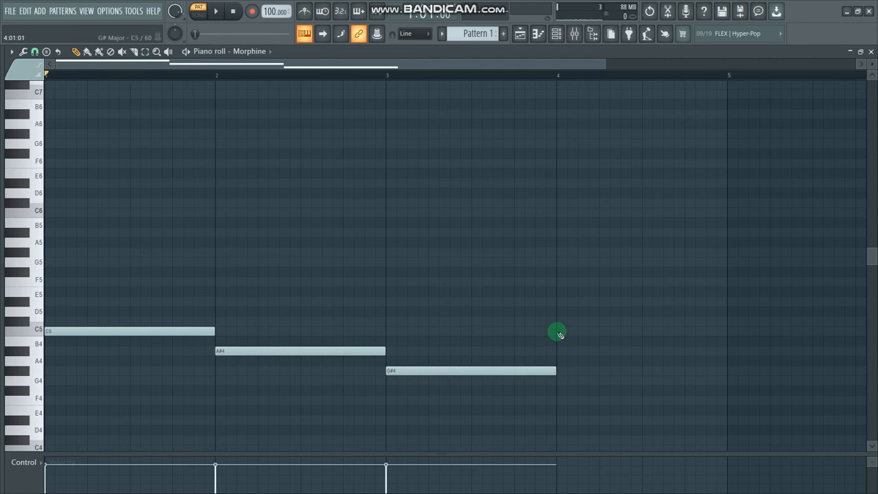
pyautogui.click(558, 383)
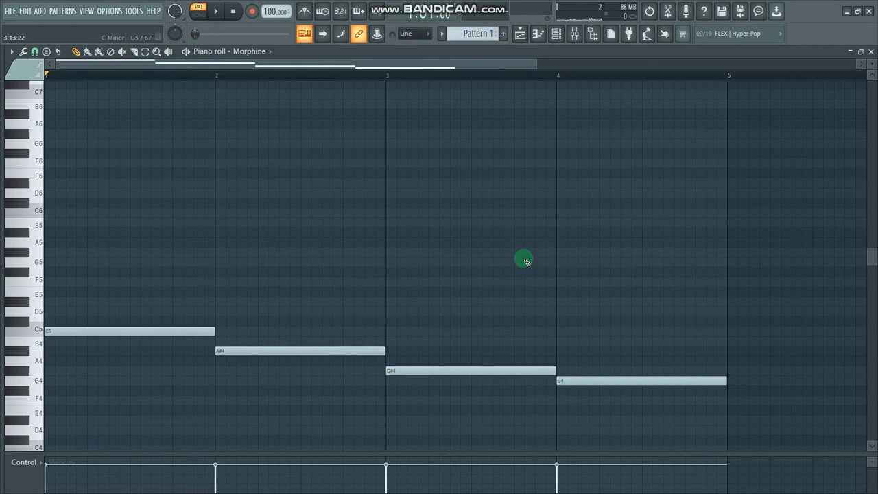
pyautogui.moveTo(534, 61)
pyautogui.mouseDown()
pyautogui.moveTo(620, 61)
pyautogui.moveTo(519, 61)
pyautogui.mouseUp()
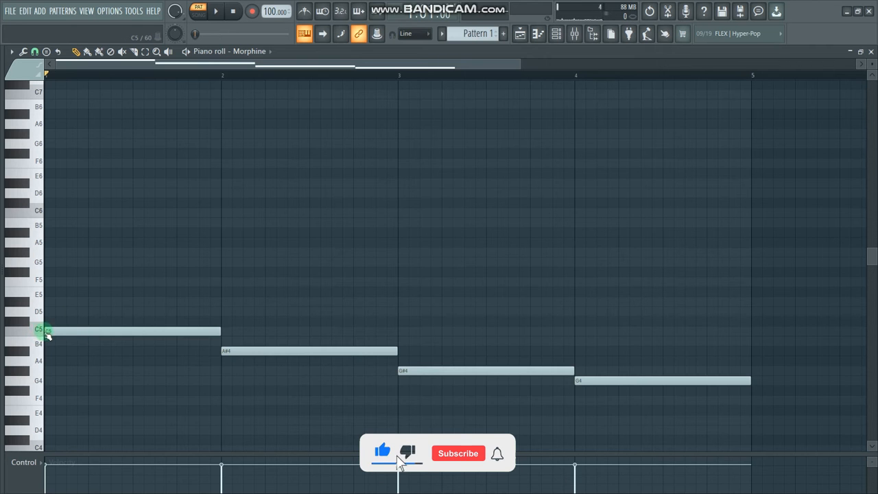
# Step: Replace the C5 note in bar 1 with a one-bar C minor chord using the Minor chord stamp
pyautogui.click(47, 52)
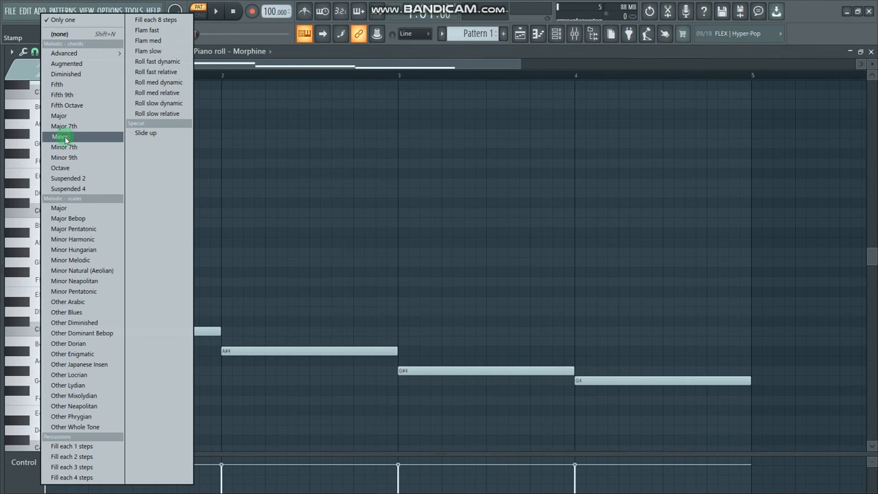
pyautogui.click(64, 137)
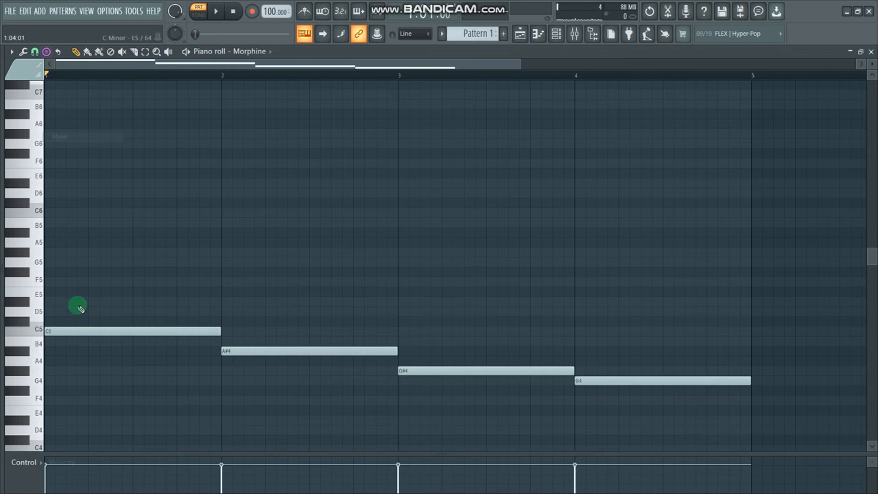
pyautogui.rightClick(51, 333)
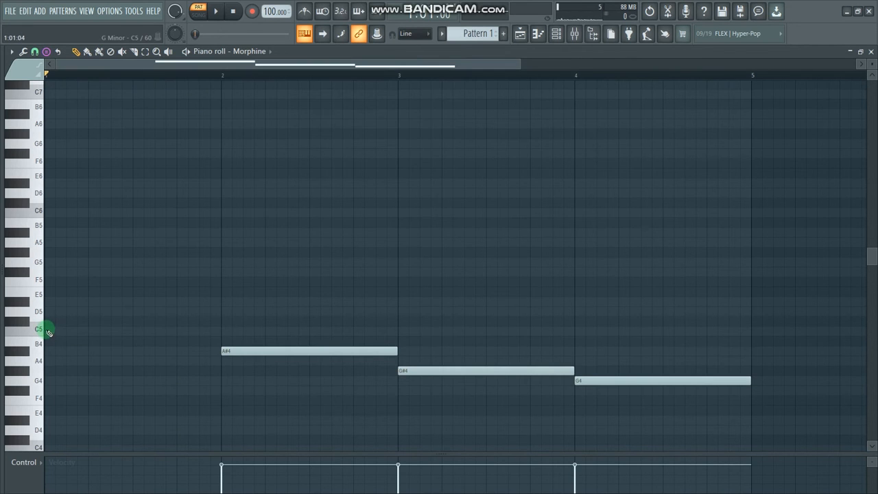
pyautogui.click(49, 332)
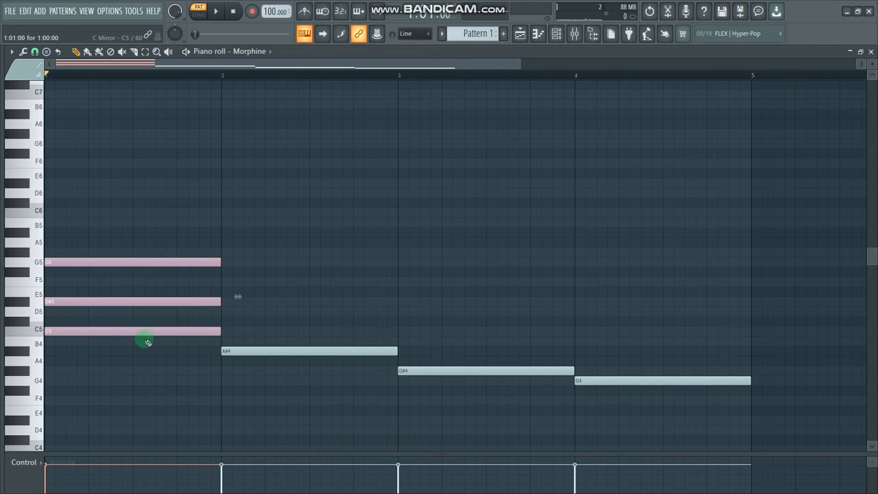
pyautogui.click(295, 421)
pyautogui.rightClick(295, 421)
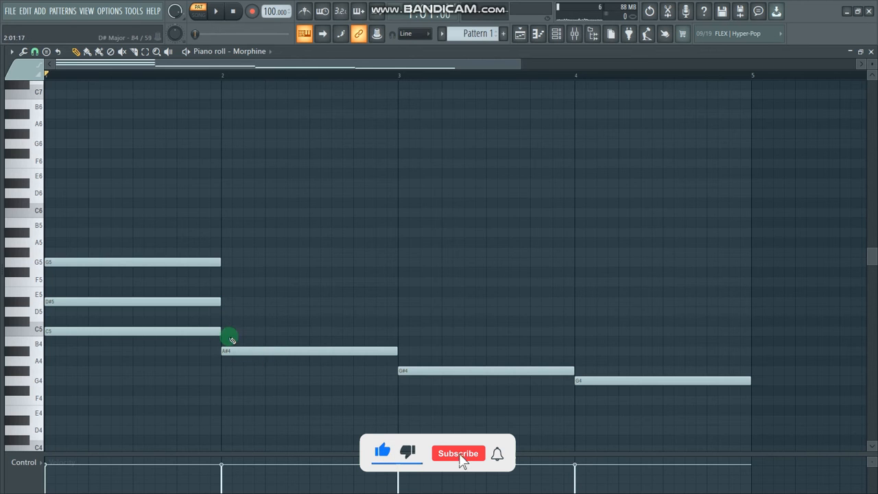
# Step: Replace the A#4 note in bar 2 with a one-bar A# major chord using the Major chord stamp
pyautogui.click(46, 53)
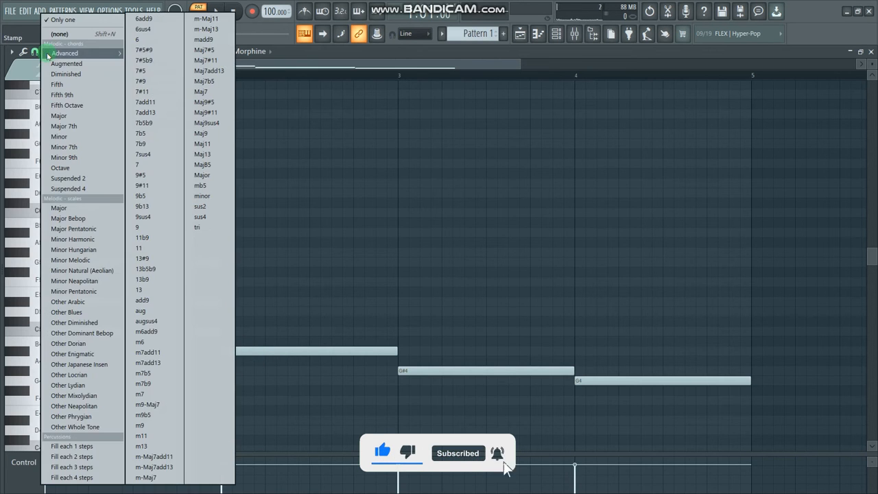
pyautogui.click(60, 116)
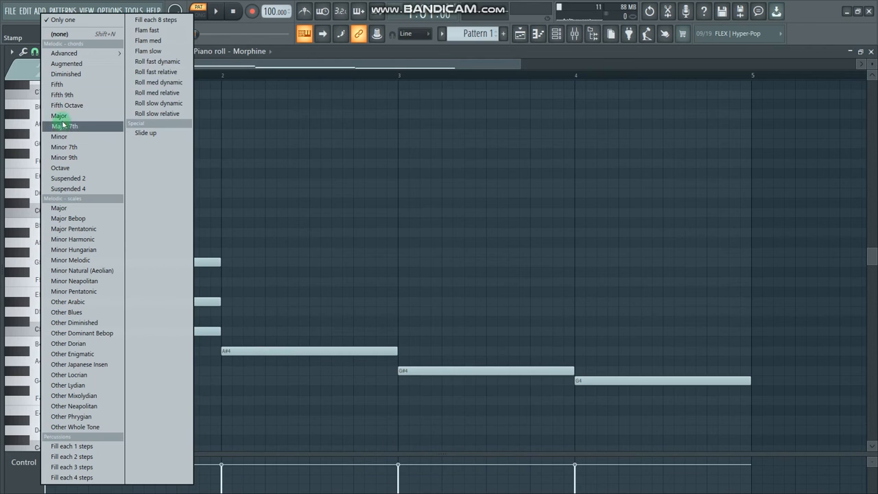
pyautogui.rightClick(227, 351)
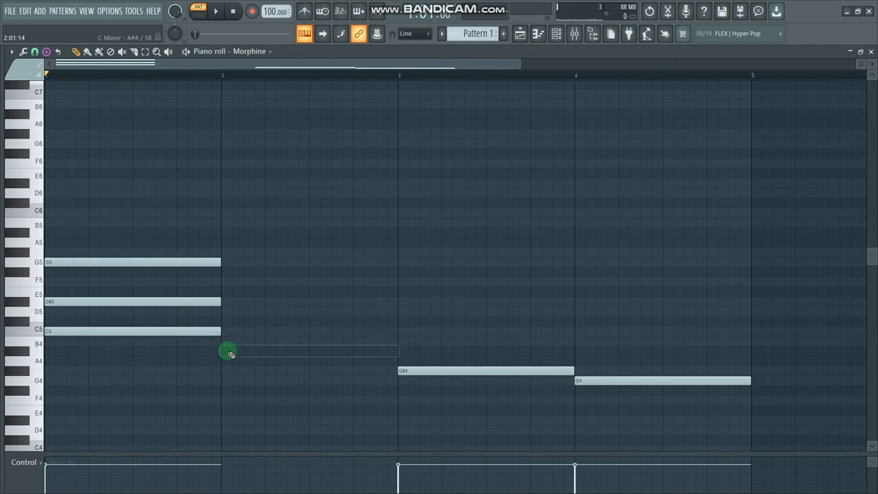
pyautogui.click(221, 352)
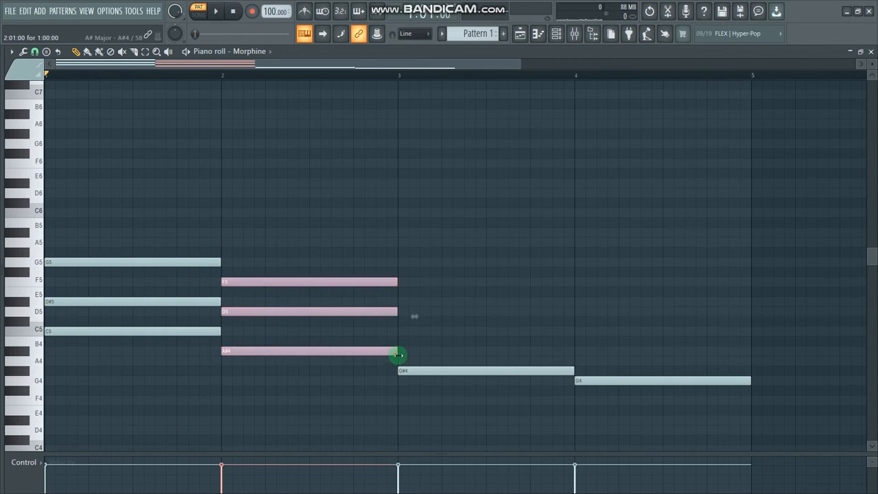
pyautogui.click(457, 281)
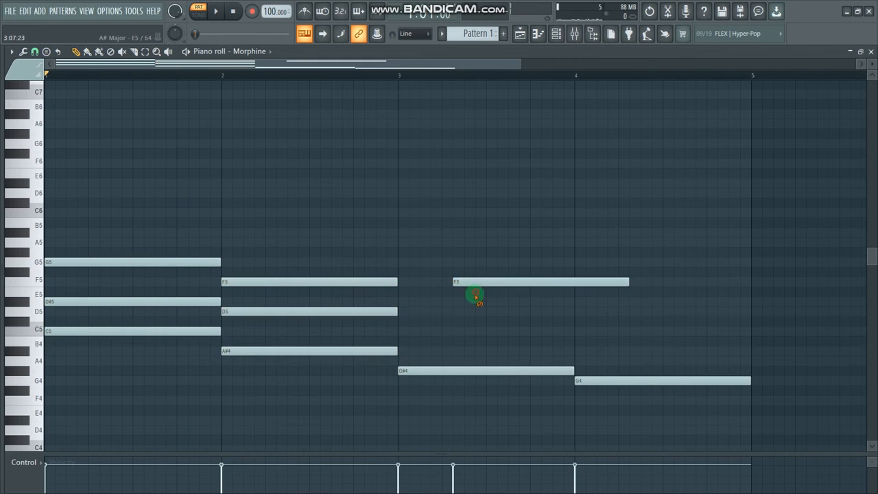
pyautogui.rightClick(473, 287)
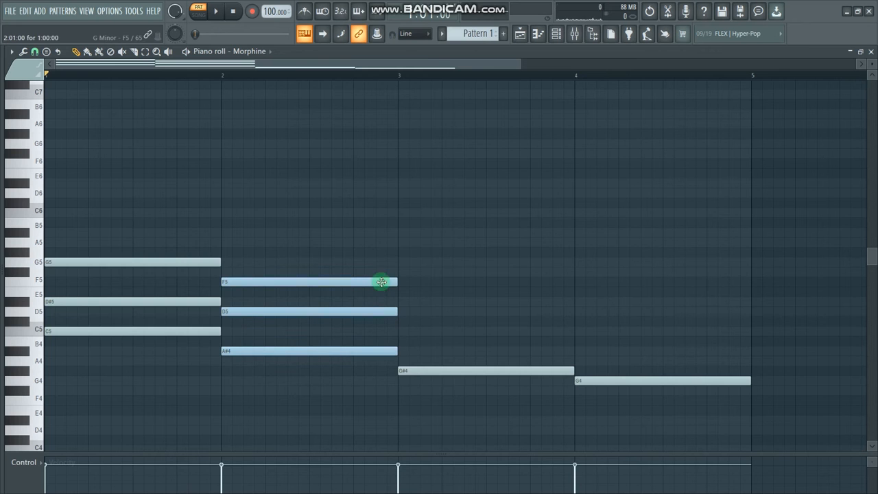
pyautogui.click(285, 238)
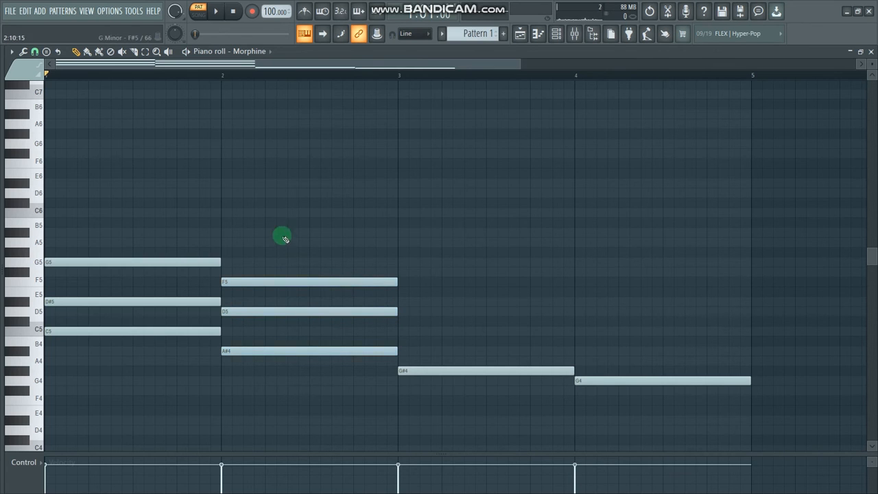
# Step: Replace the chord in bar 2 with a one-bar A# minor chord using the Minor chord stamp
pyautogui.click(35, 52)
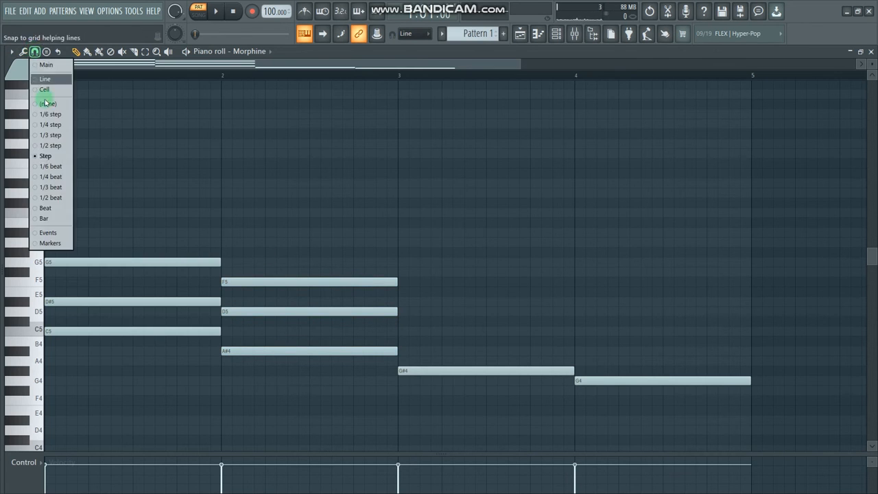
pyautogui.click(46, 52)
pyautogui.moveTo(48, 54)
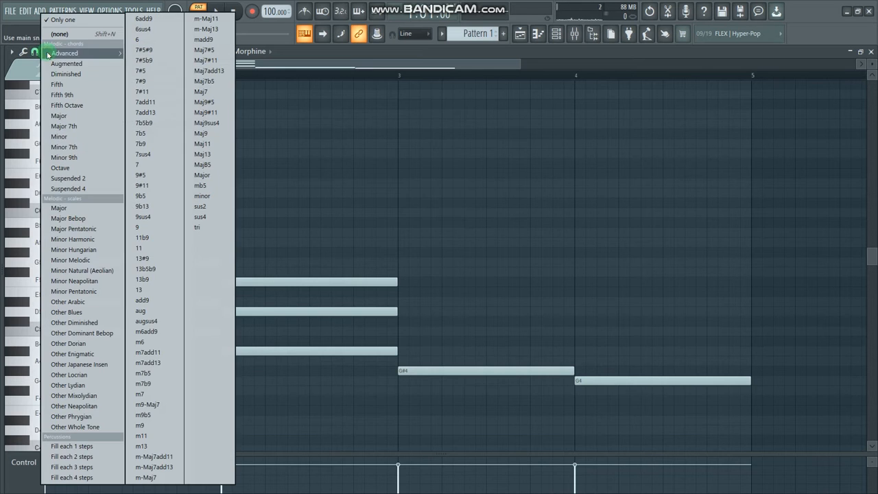
pyautogui.click(62, 137)
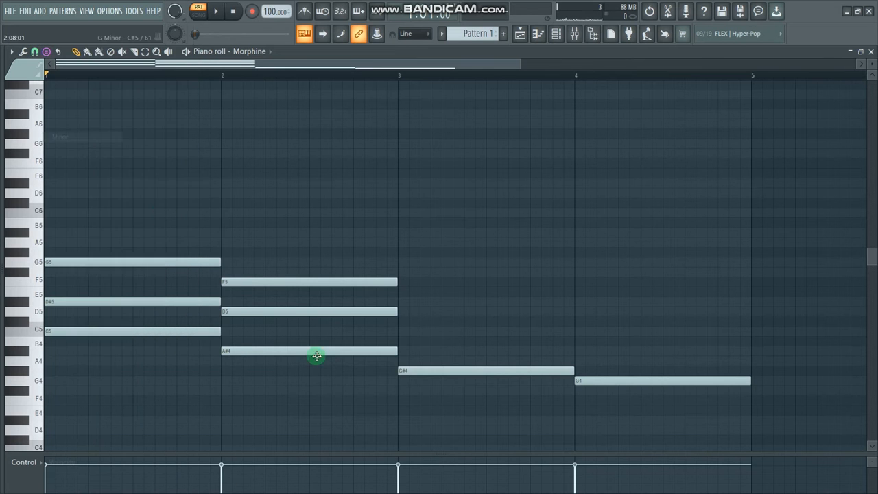
pyautogui.rightClick(253, 352)
pyautogui.click(223, 353)
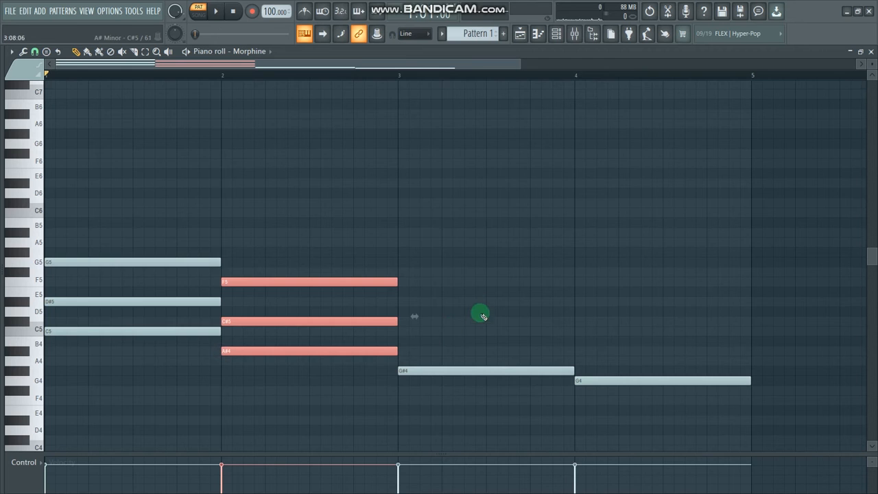
pyautogui.click(487, 291)
pyautogui.rightClick(501, 291)
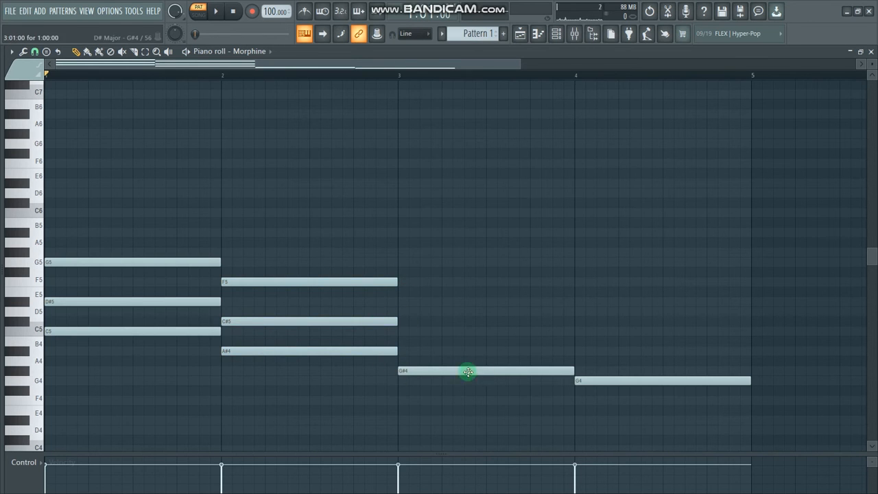
# Step: Replace the G#4 note in bar 3 with a one-bar G# minor chord using the Minor chord stamp
pyautogui.click(46, 52)
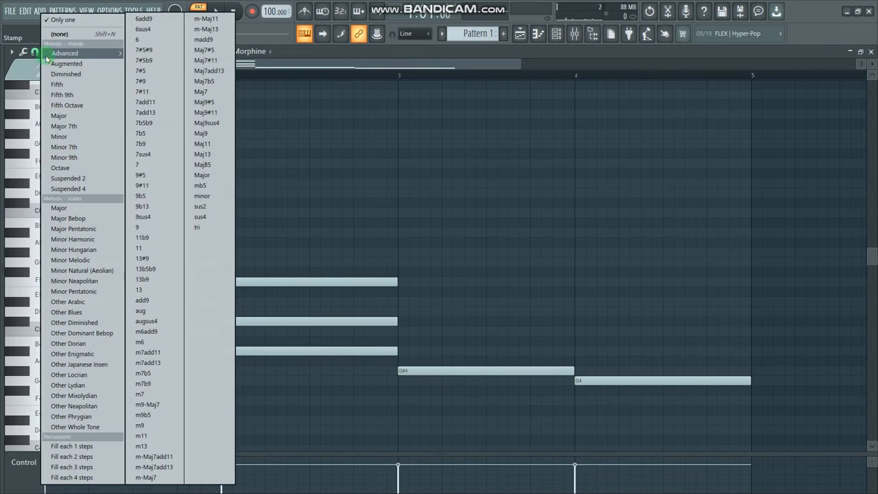
pyautogui.click(68, 138)
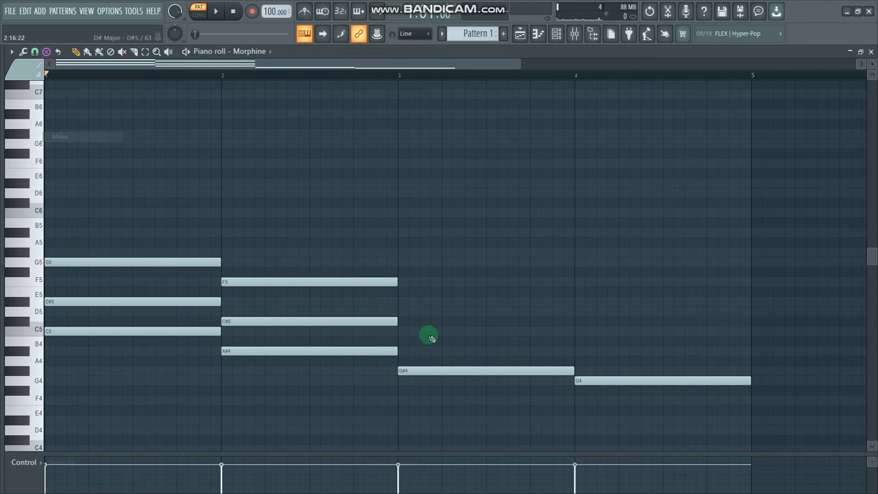
pyautogui.rightClick(416, 372)
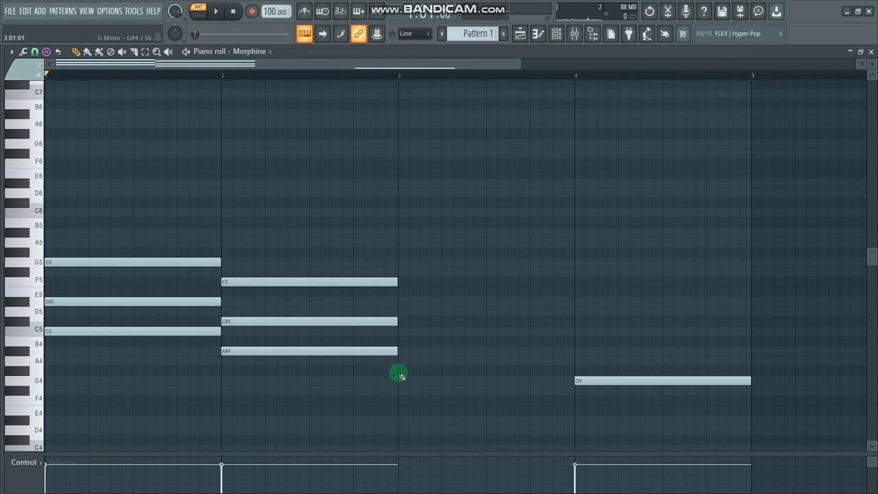
pyautogui.click(399, 372)
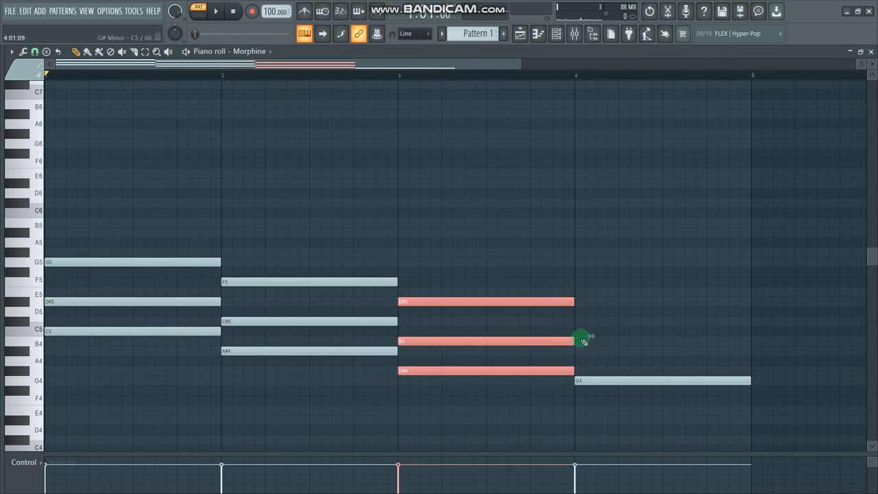
pyautogui.click(632, 312)
pyautogui.rightClick(650, 313)
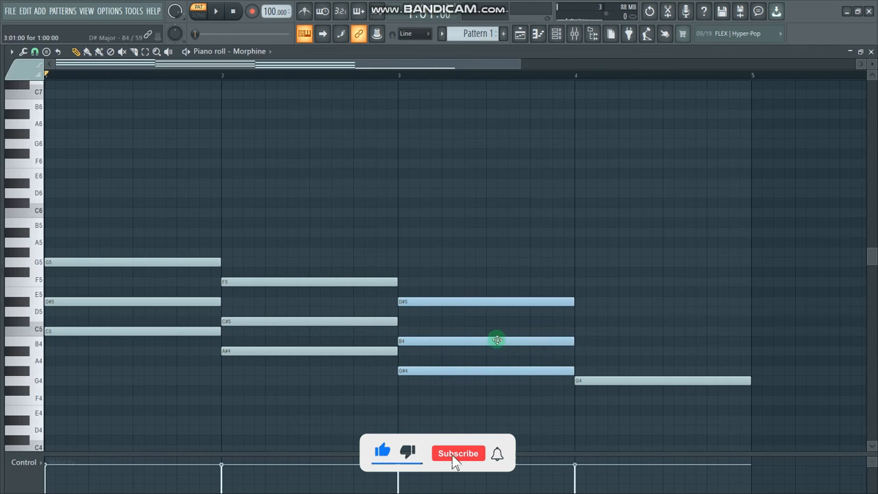
# Step: Replace the chord in bar 3 with a one-bar G# major chord using the Major chord stamp
pyautogui.click(58, 51)
pyautogui.click(46, 52)
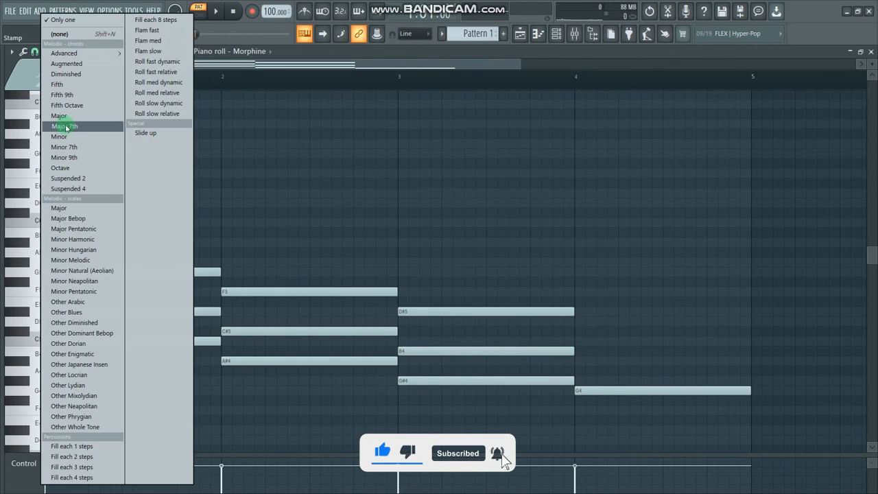
pyautogui.click(65, 116)
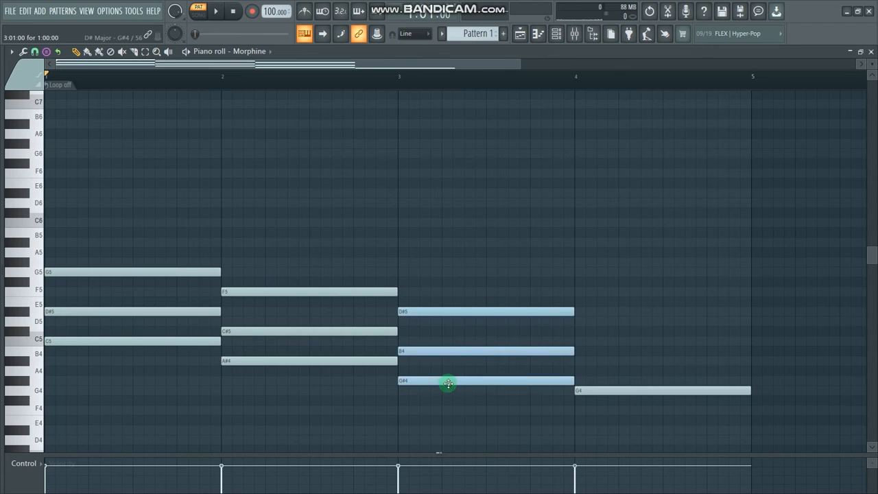
pyautogui.rightClick(442, 380)
pyautogui.click(401, 382)
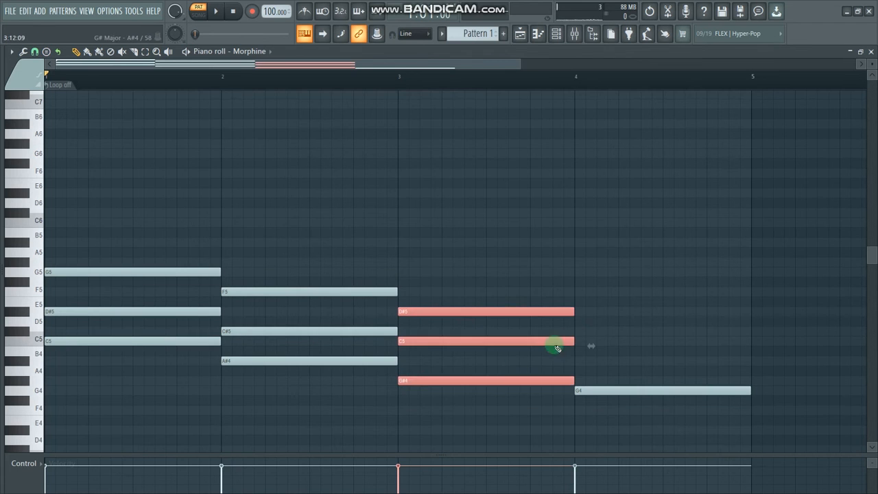
pyautogui.click(596, 332)
pyautogui.rightClick(613, 330)
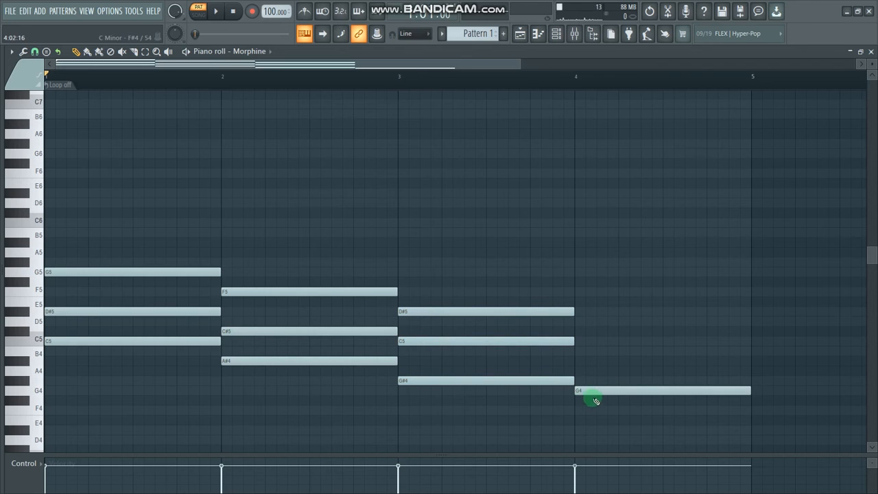
# Step: Replace the G4 note in bar 4 with a one-bar G minor chord using the Minor chord stamp
pyautogui.click(45, 51)
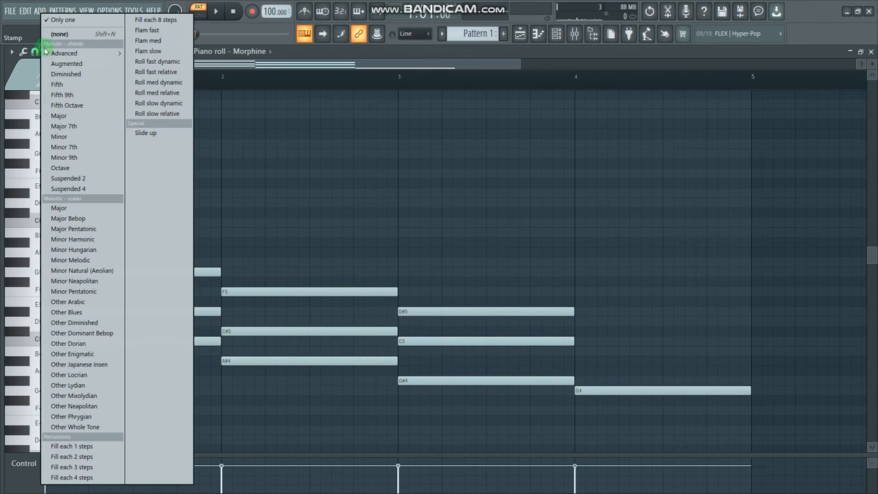
pyautogui.click(60, 137)
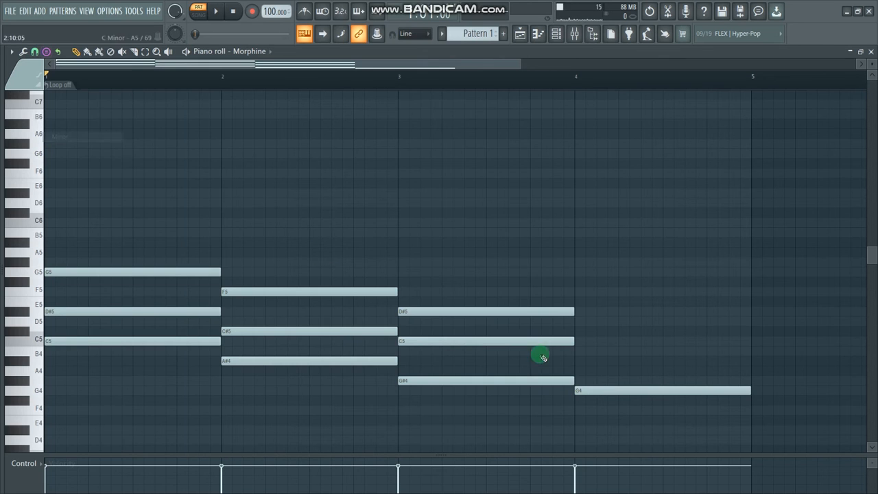
pyautogui.click(592, 392)
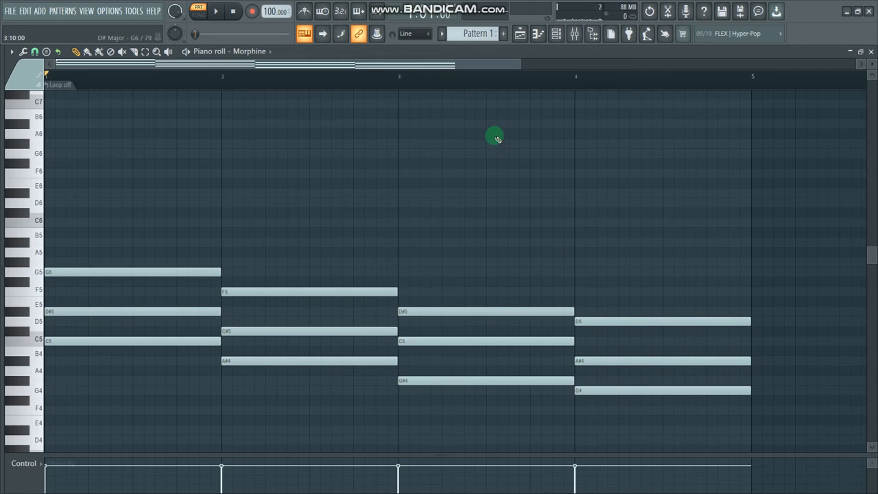
# Step: Play back the four-bar progression and transpose all four chords down one octave, starting from C4
pyautogui.moveTo(518, 62); pyautogui.dragTo(693, 65)
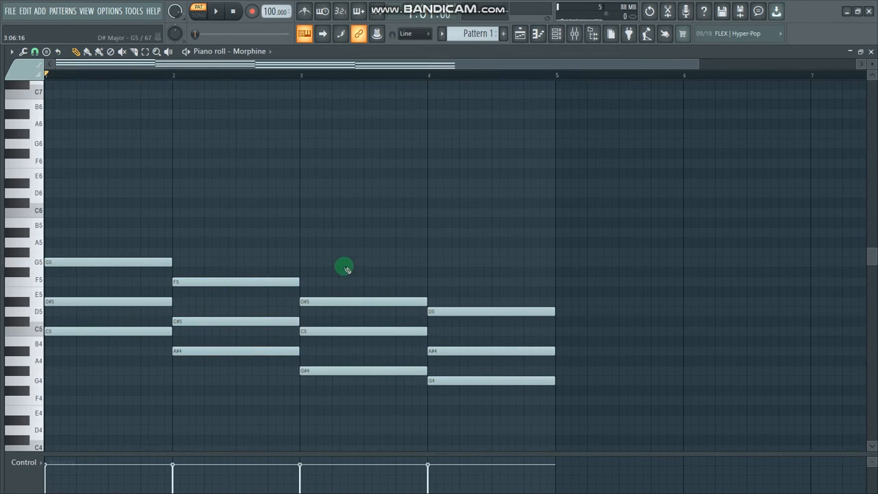
pyautogui.press('space')
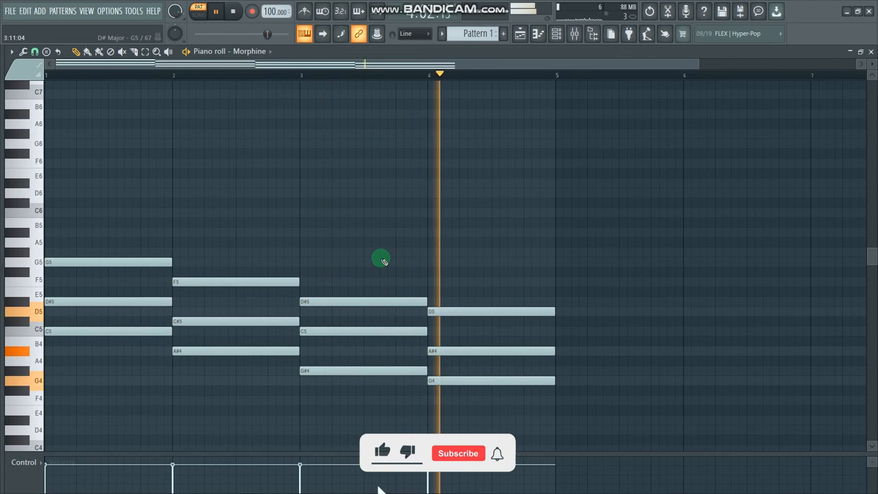
pyautogui.press('space')
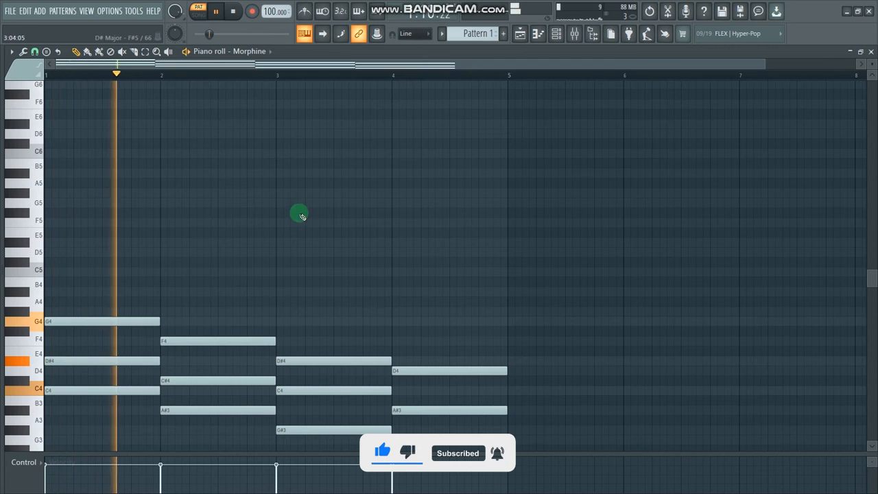
# Step: Listen to the lowered four-bar progression, stop playback and audition the C4 root of the bar 1 chord
pyautogui.scroll(-5, 300, 215)
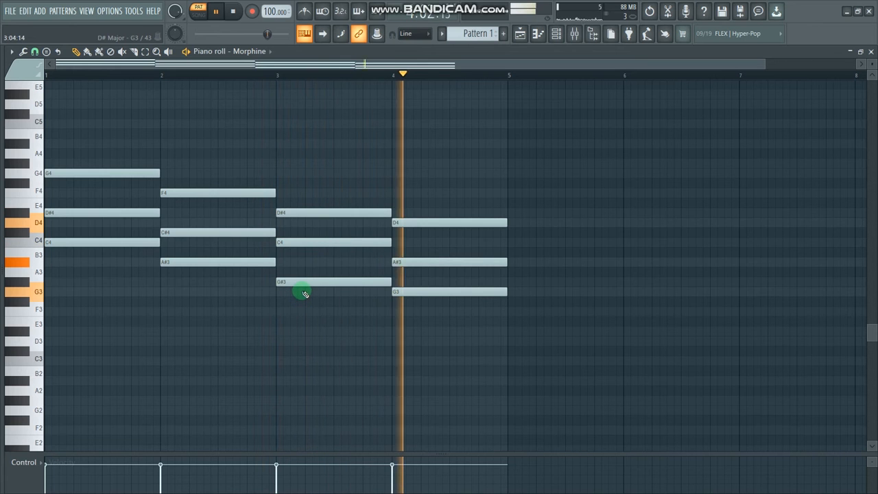
pyautogui.press('space')
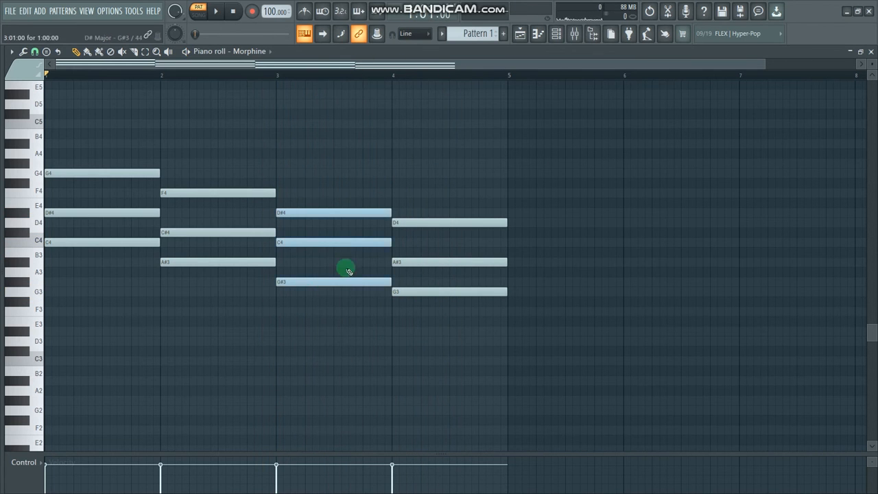
pyautogui.scroll(2, 402, 308)
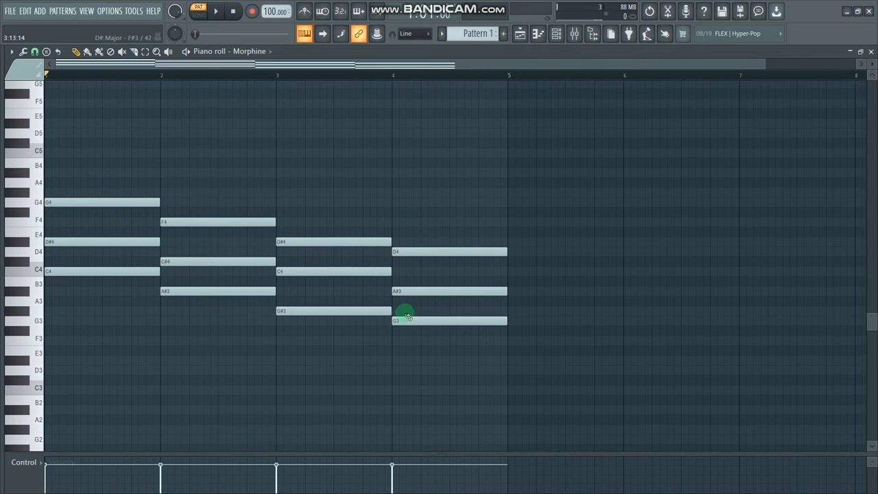
pyautogui.moveTo(763, 65); pyautogui.dragTo(572, 64)
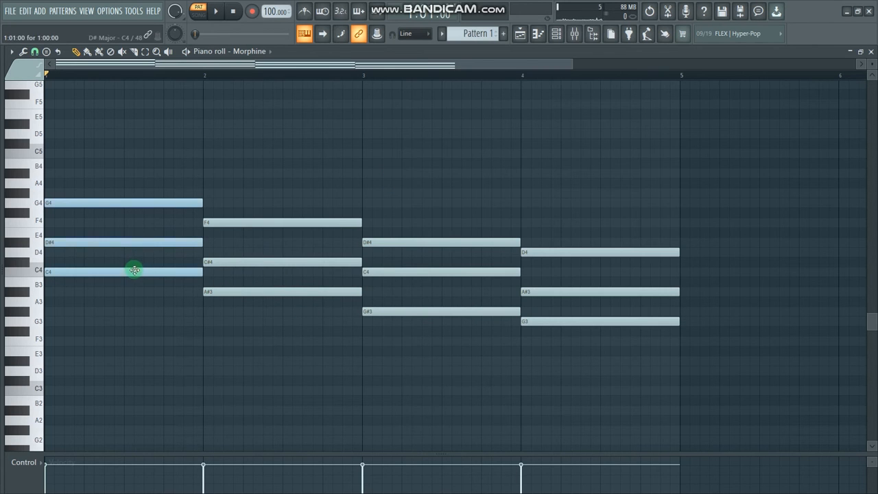
pyautogui.moveTo(133, 265); pyautogui.dragTo(130, 274)
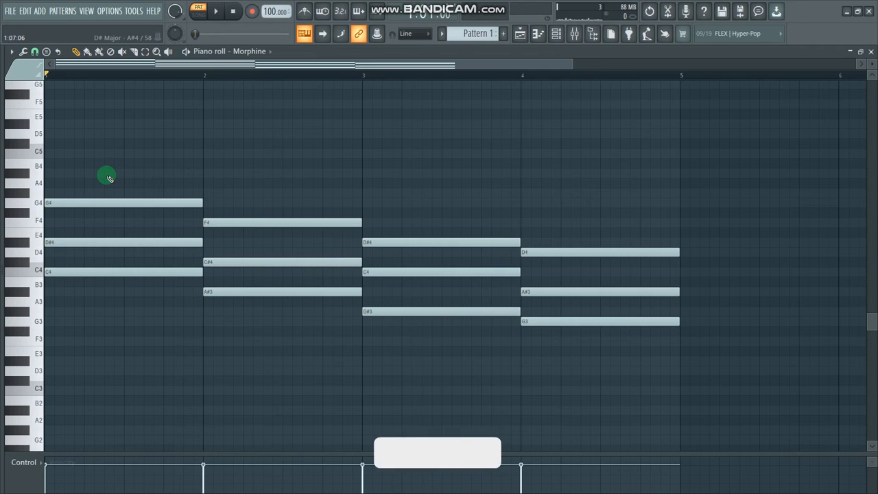
pyautogui.moveTo(106, 169); pyautogui.dragTo(699, 337)
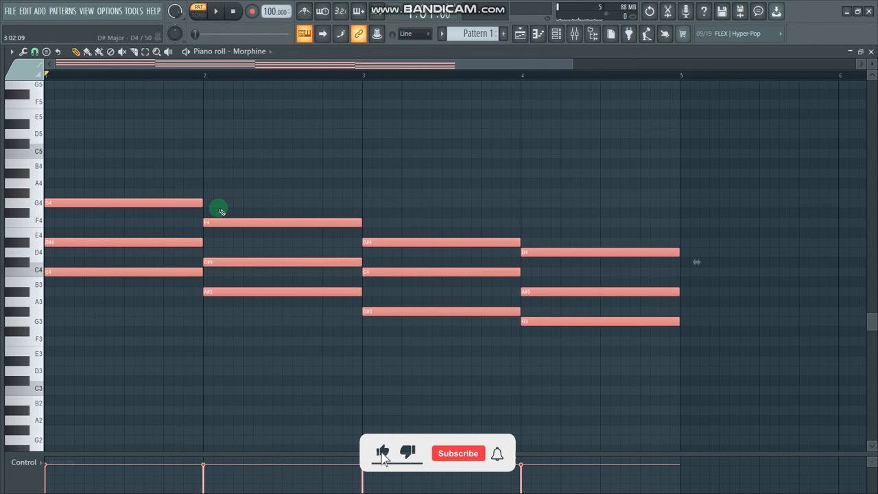
pyautogui.click(12, 52)
pyautogui.moveTo(24, 148)
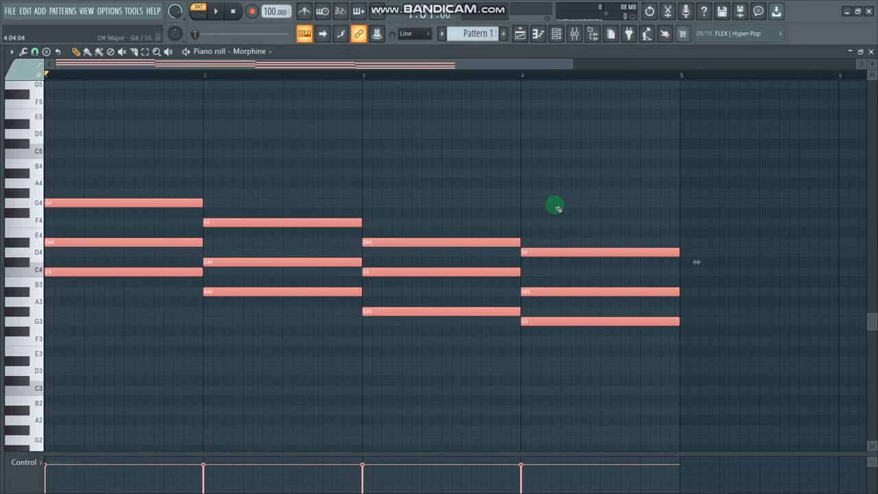
pyautogui.click(555, 204)
pyautogui.rightClick(580, 203)
pyautogui.click(124, 243)
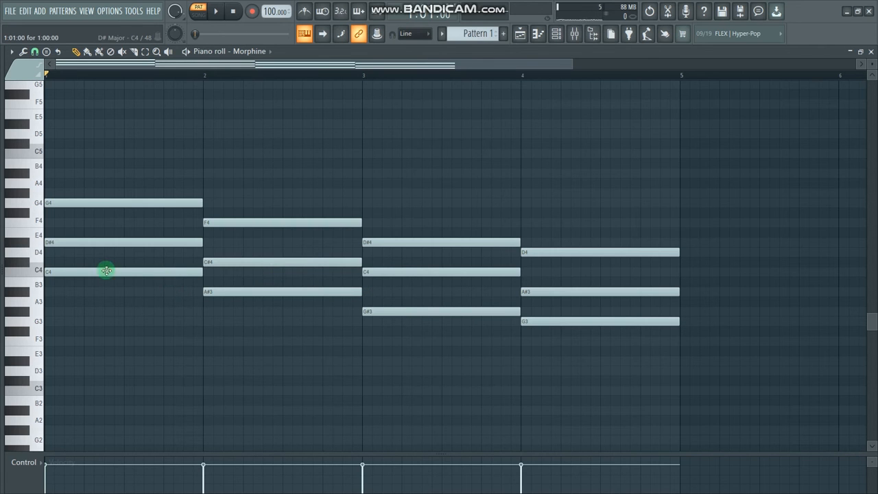
# Step: Select the root note of each chord (C4, A#3, G#3, G3) and place copies one octave lower as bass notes
pyautogui.keyDown('ctrl'); pyautogui.click(74, 271); pyautogui.keyUp('ctrl')
pyautogui.keyDown('ctrl'); pyautogui.click(214, 291); pyautogui.keyUp('ctrl')
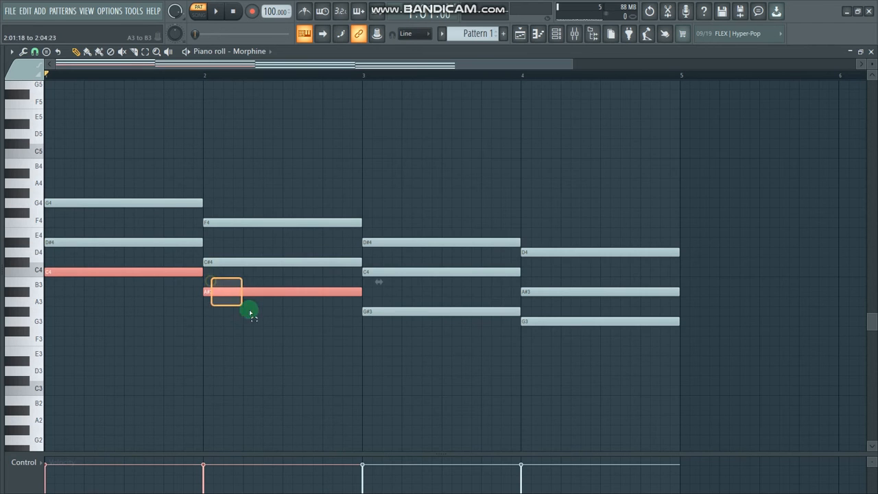
pyautogui.keyDown('ctrl'); pyautogui.click(373, 310); pyautogui.keyUp('ctrl')
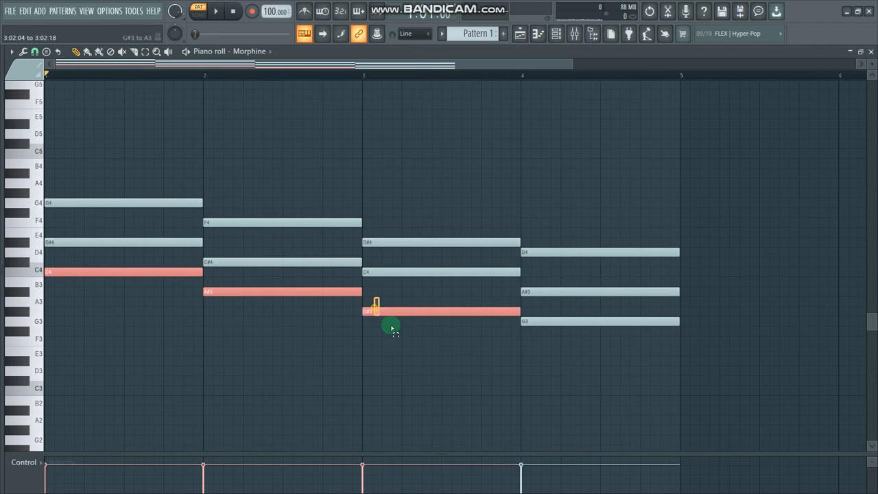
pyautogui.keyDown('ctrl'); pyautogui.click(545, 322); pyautogui.keyUp('ctrl')
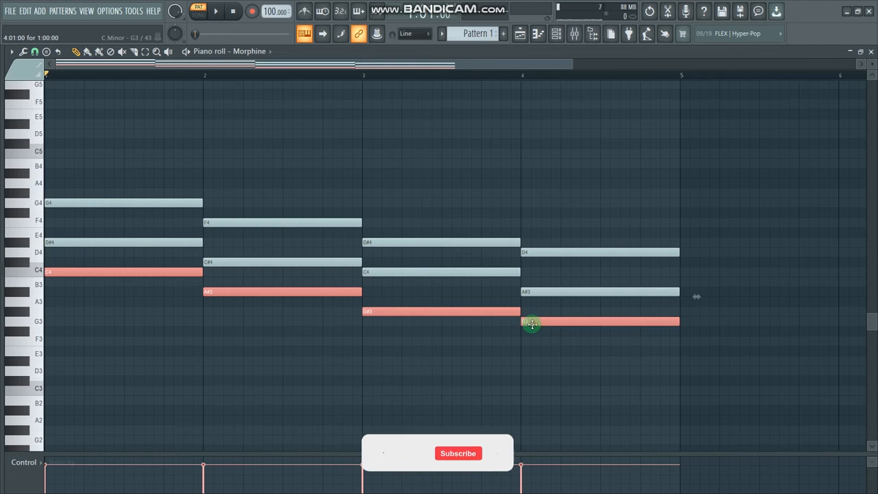
pyautogui.moveTo(529, 323)
pyautogui.mouseDown()
pyautogui.moveTo(569, 323)
pyautogui.moveTo(528, 328)
pyautogui.mouseUp()
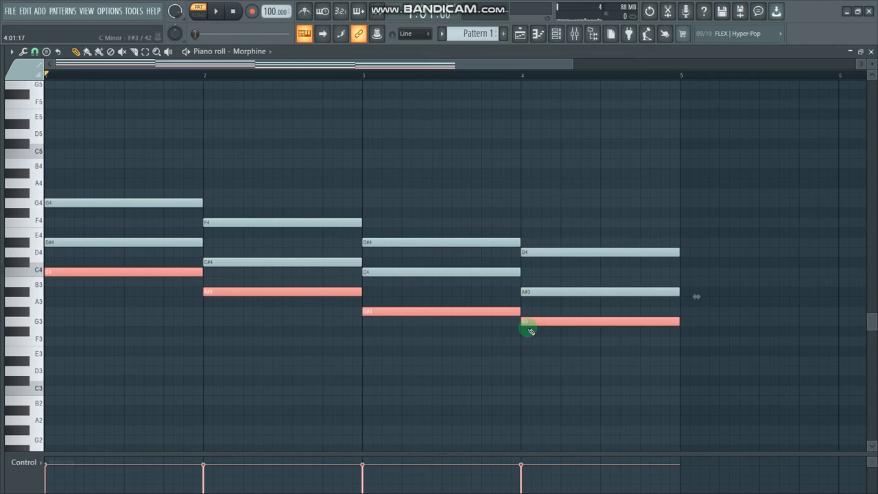
pyautogui.hotkey('ctrl', 'Down')
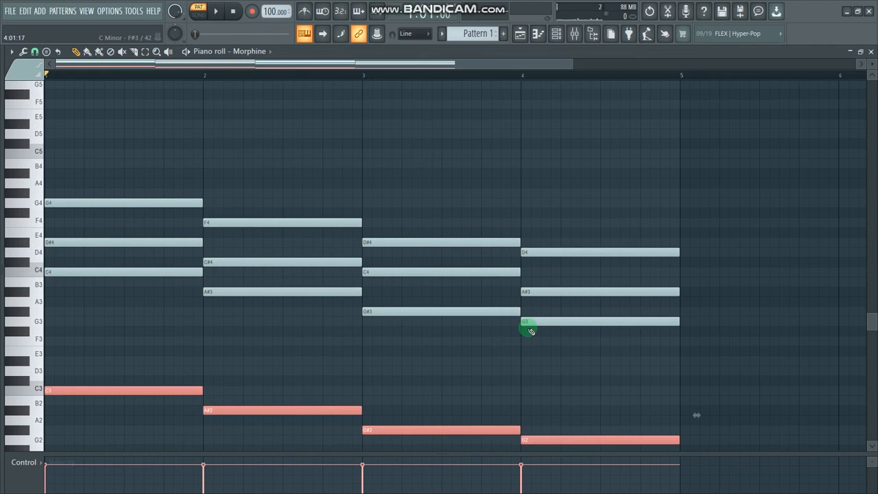
pyautogui.scroll(-2, 529, 330)
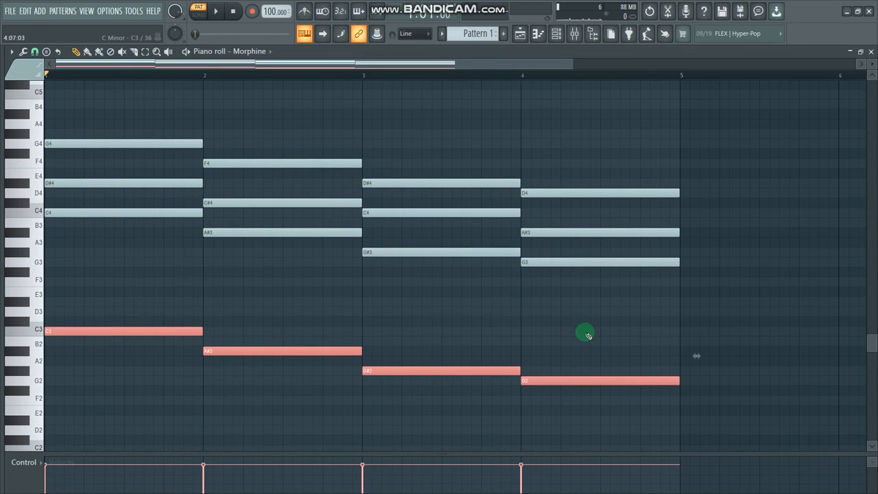
# Step: Play back the progression with the added bass notes, stop, and select the four bass notes C3, A#2, G#2 and G2
pyautogui.click(709, 319)
pyautogui.press('space')
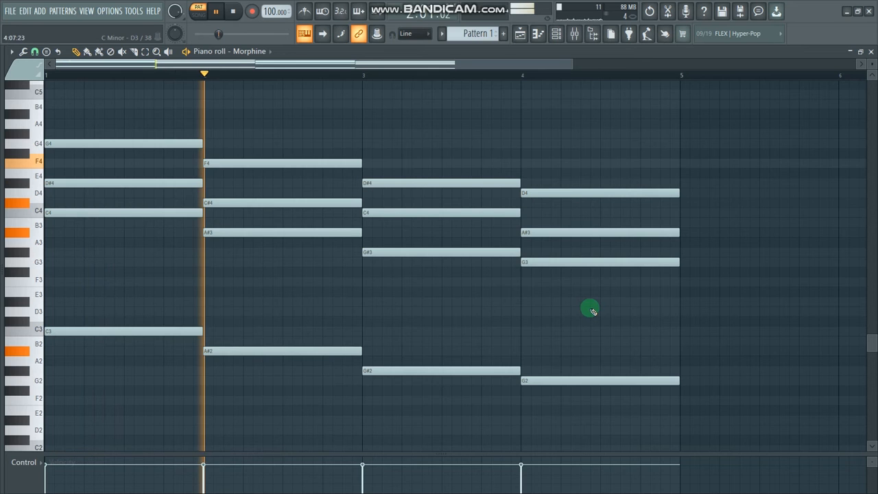
pyautogui.press('space')
pyautogui.scroll(-2, 357, 317)
pyautogui.moveTo(62, 229); pyautogui.dragTo(722, 390)
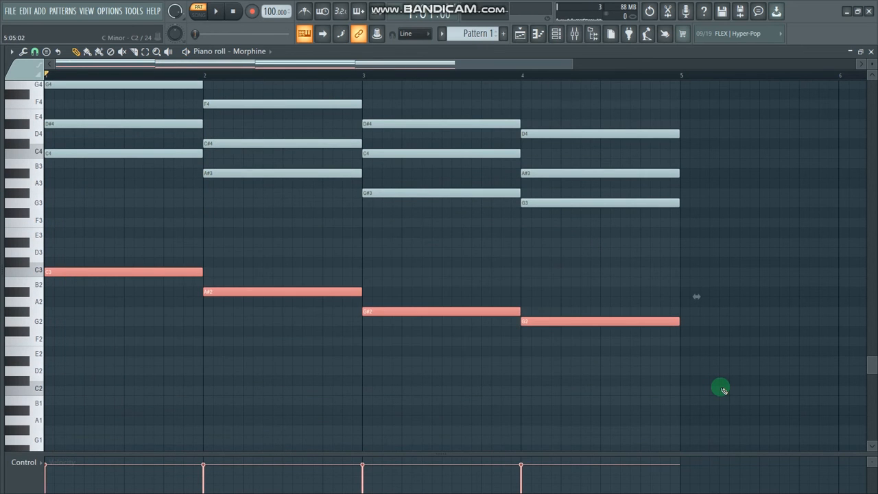
# Step: Transpose the selected bass notes down one octave to C2, A#1, G#1 and G1 and listen to the progression
pyautogui.hotkey('ctrl', 'Down')
pyautogui.scroll(-2, 532, 333)
pyautogui.press('space')
pyautogui.scroll(2, 533, 334)
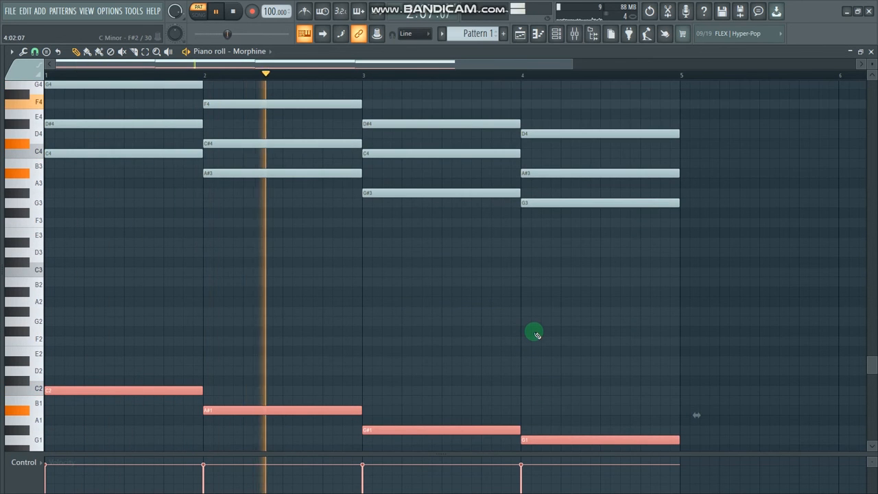
pyautogui.scroll(-1, 533, 333)
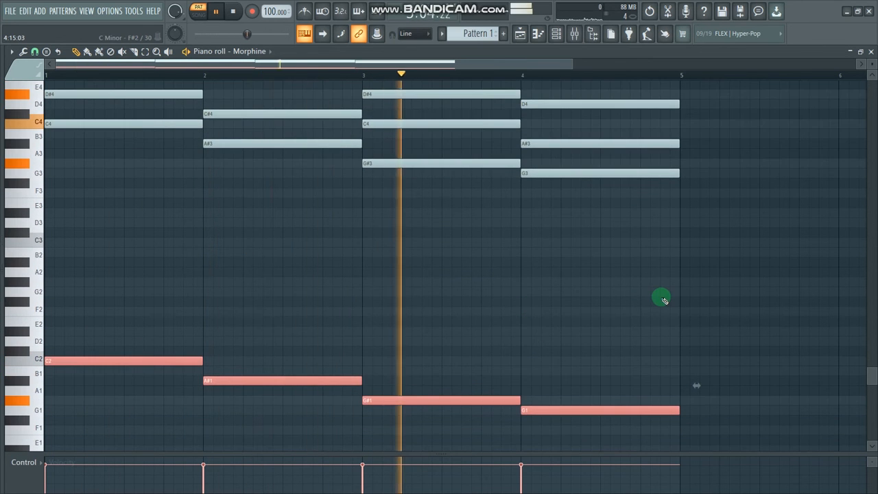
pyautogui.scroll(1, 663, 300)
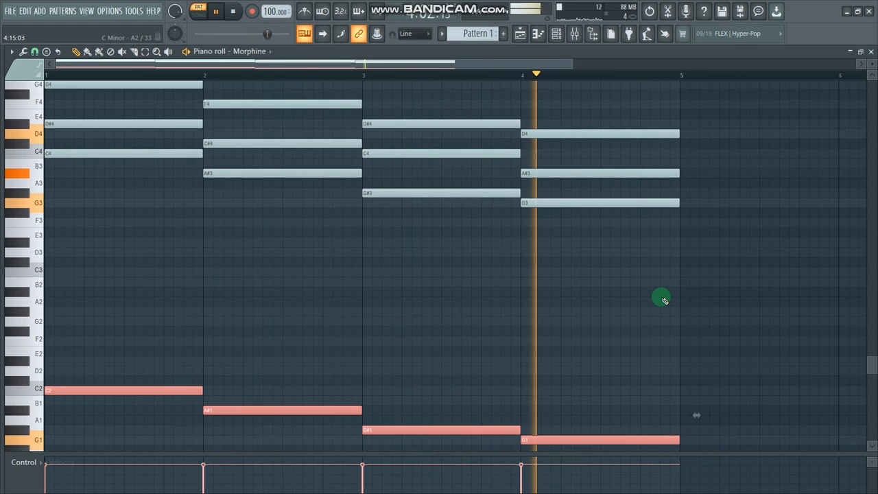
pyautogui.press('space')
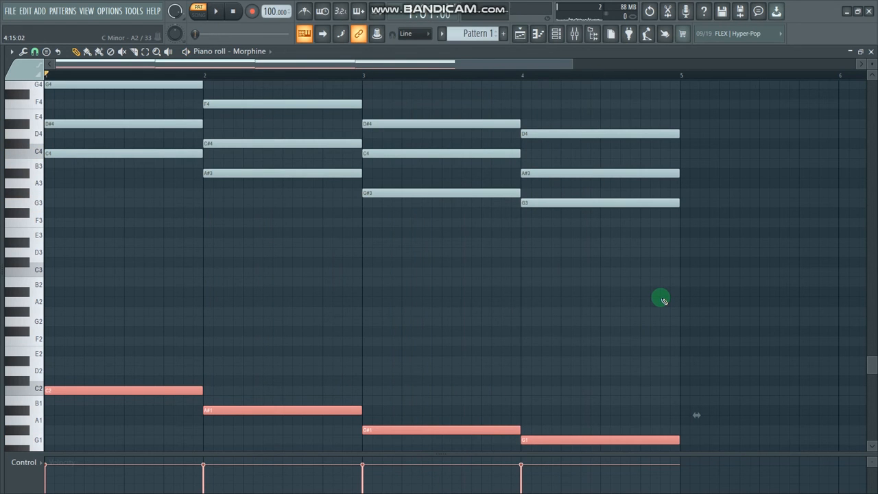
# Step: Move the bass notes back up one octave to C3, A#2, G#2 and G2 and play them briefly
pyautogui.hotkey('ctrl', 'Up')
pyautogui.press('space')
pyautogui.press('space')
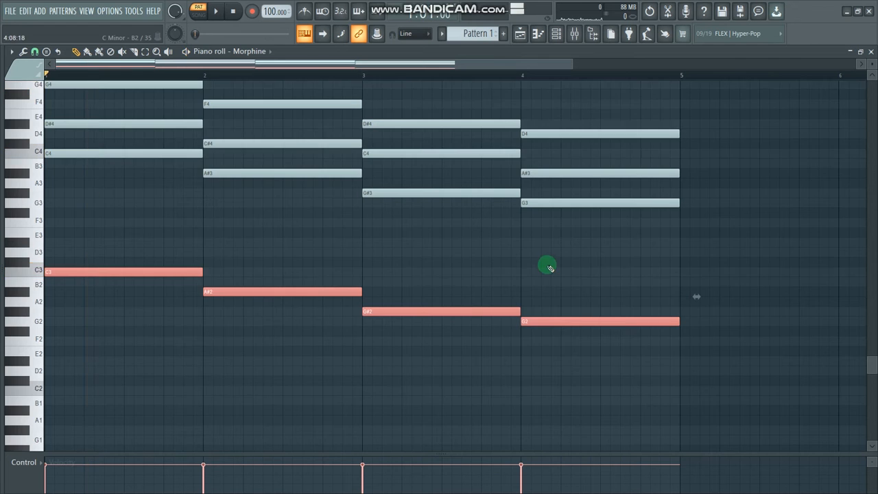
# Step: Enlarge the velocity lane and lower the velocity of all four selected bass notes to about 58%
pyautogui.scroll(1, 547, 268)
pyautogui.moveTo(419, 453); pyautogui.dragTo(423, 372)
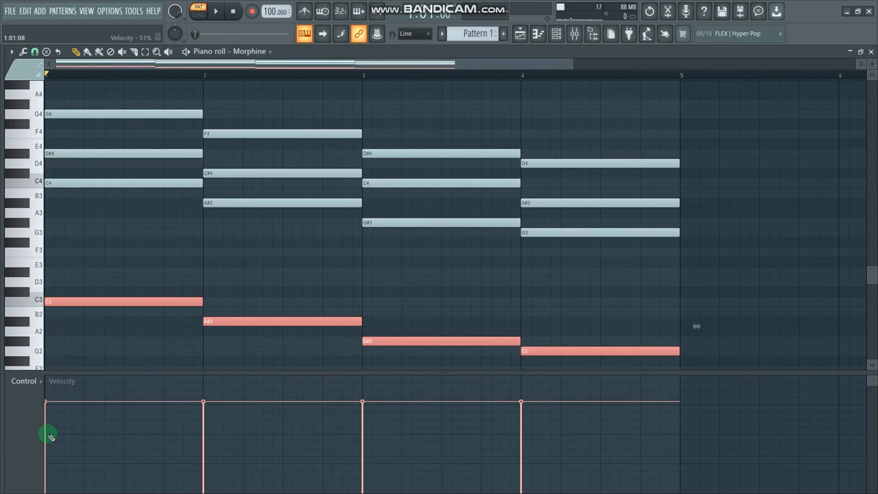
pyautogui.moveTo(48, 430); pyautogui.dragTo(51, 427)
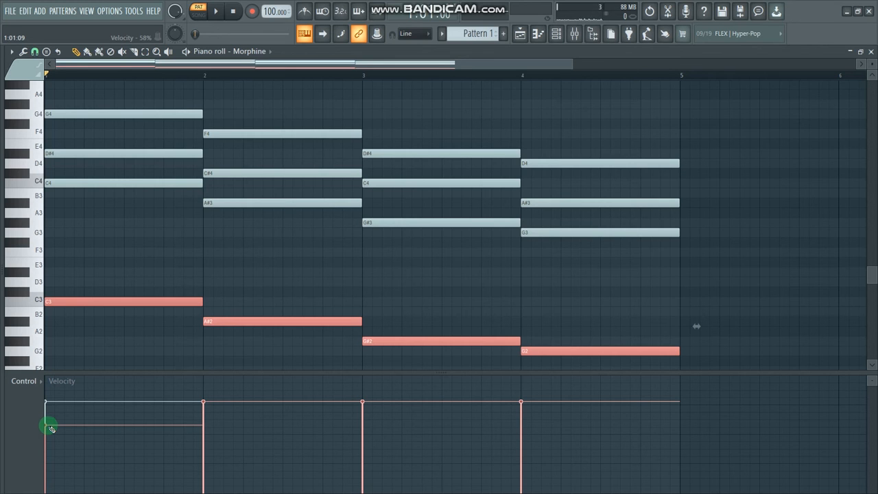
pyautogui.moveTo(181, 437)
pyautogui.mouseDown()
pyautogui.moveTo(255, 428)
pyautogui.moveTo(649, 430)
pyautogui.mouseUp()
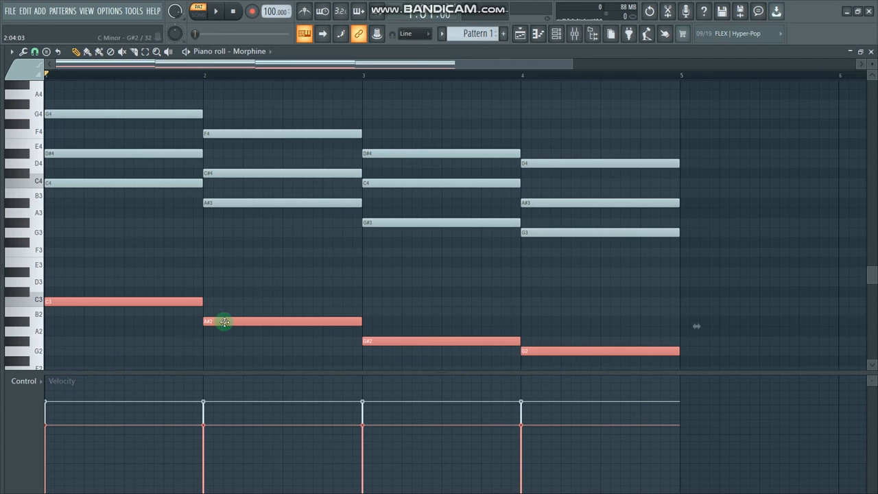
# Step: Drop the softened bass notes one octave to C2, A#1, G#1 and G1, shrink the velocity lane and play back the progression
pyautogui.scroll(-1, 415, 300)
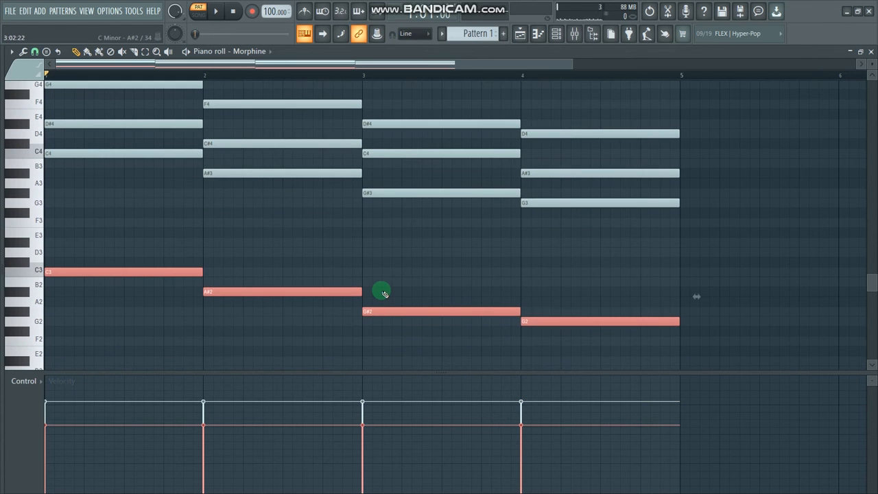
pyautogui.press('Delete')
pyautogui.moveTo(442, 375); pyautogui.dragTo(443, 457)
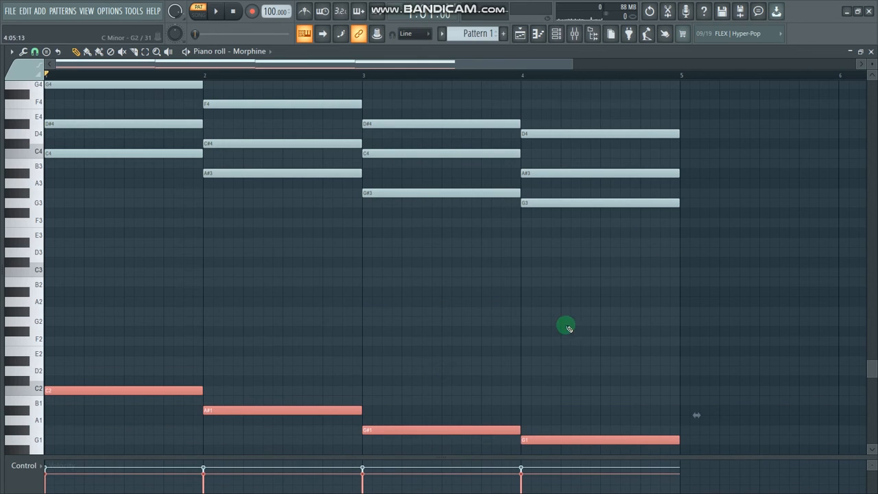
pyautogui.moveTo(872, 64); pyautogui.dragTo(871, 69)
pyautogui.press('space')
pyautogui.scroll(-1, 552, 304)
pyautogui.scroll(1, 552, 304)
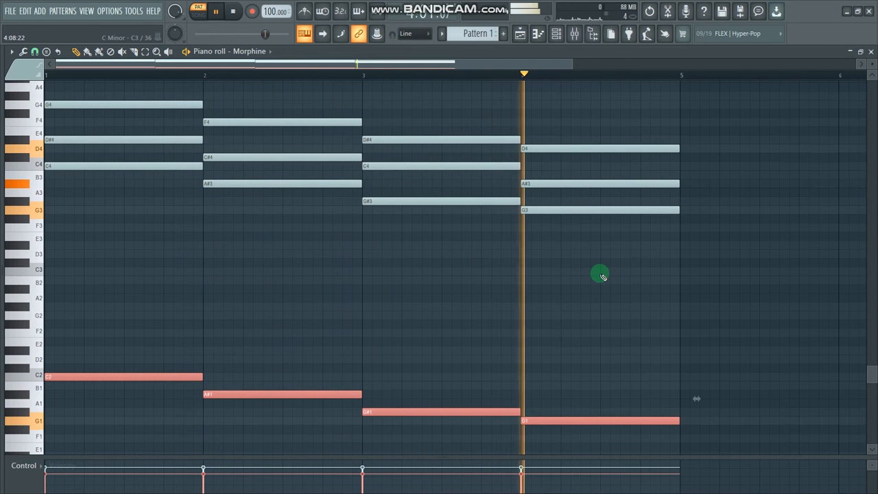
pyautogui.press('space')
# Step: Deselect the bass notes, open the Strumizer for the progression and stagger the chord notes with a start time strength of about 0:04
pyautogui.click(625, 102)
pyautogui.moveTo(572, 66); pyautogui.dragTo(664, 63)
pyautogui.scroll(-1, 436, 307)
pyautogui.scroll(1, 444, 296)
pyautogui.moveTo(871, 64); pyautogui.dragTo(871, 64)
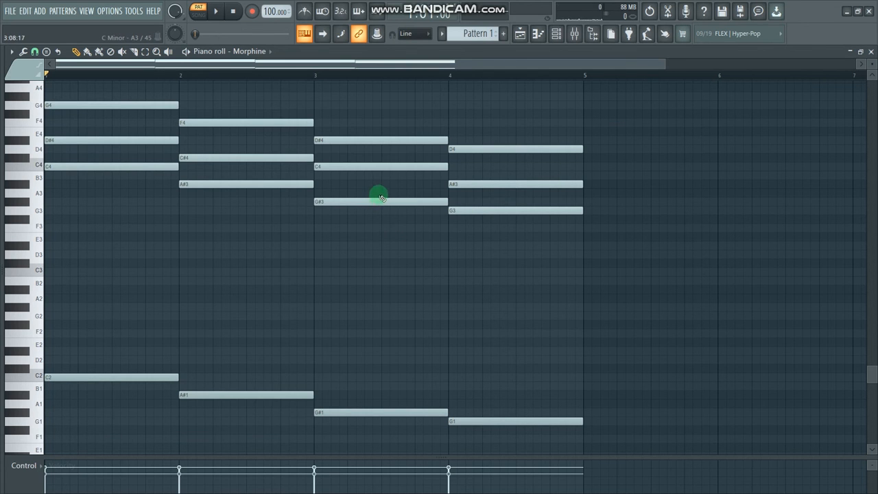
pyautogui.hotkey('alt', 's')
pyautogui.moveTo(345, 135); pyautogui.dragTo(372, 145)
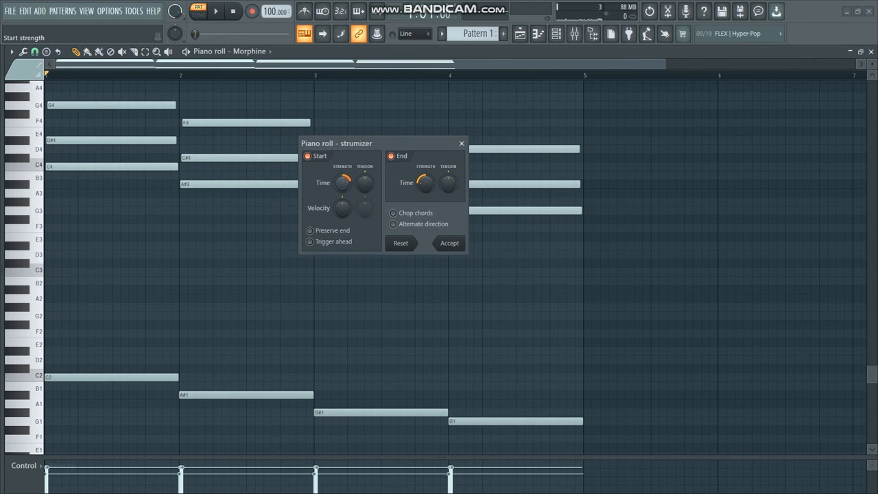
pyautogui.moveTo(342, 183)
pyautogui.mouseDown()
pyautogui.moveTo(343, 163)
pyautogui.moveTo(342, 177)
pyautogui.mouseUp()
# Step: Fine-tune the start time strength to about 0:04 while playing the strummed chords, moving the Strumizer dialog clear of the notes
pyautogui.press('space')
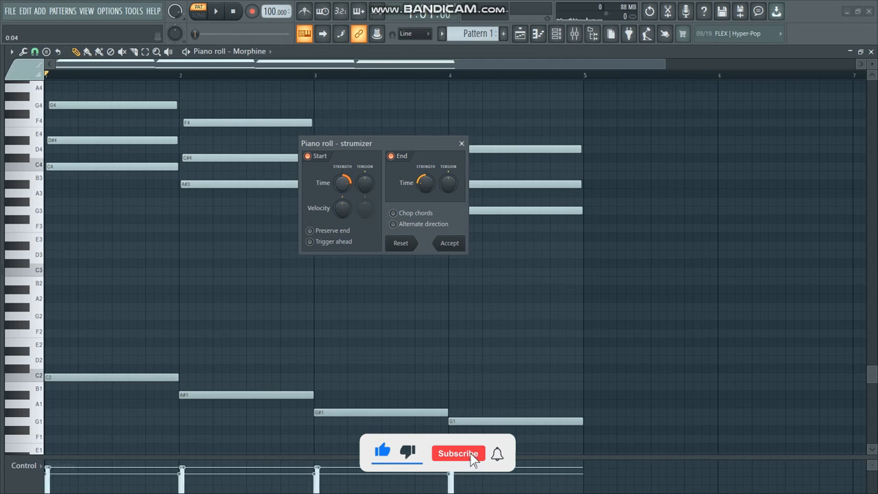
pyautogui.moveTo(343, 180); pyautogui.dragTo(342, 183)
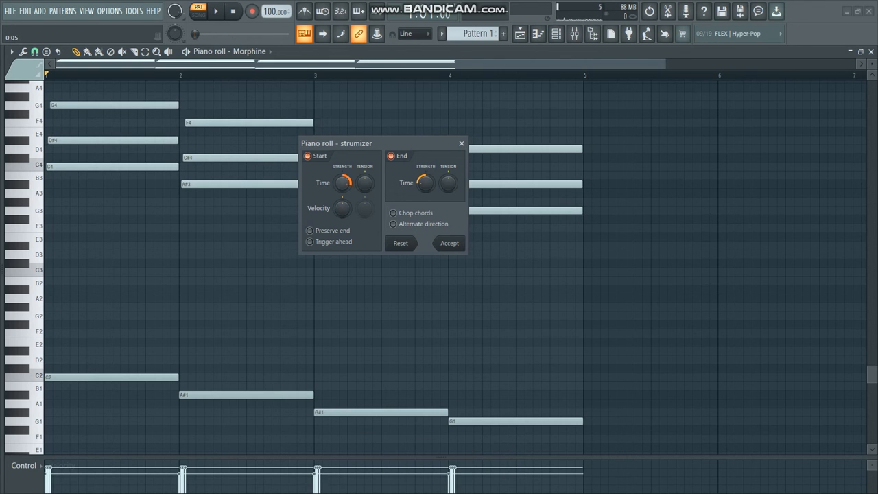
pyautogui.press('space')
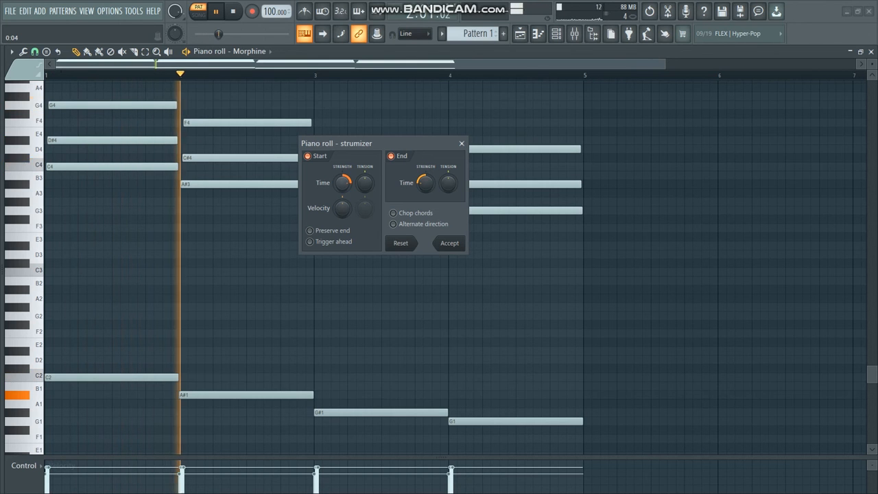
pyautogui.moveTo(366, 144); pyautogui.dragTo(205, 214)
pyautogui.moveTo(252, 251); pyautogui.dragTo(579, 205)
pyautogui.press('space')
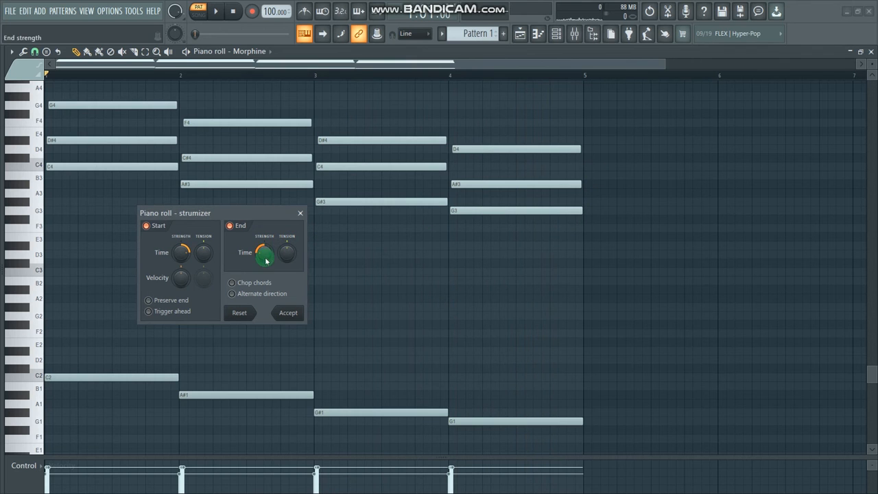
# Step: Adjust the Strumizer's end time strength so the upper chord notes end slightly before the bar line, and accept the strum
pyautogui.moveTo(264, 253); pyautogui.dragTo(264, 241)
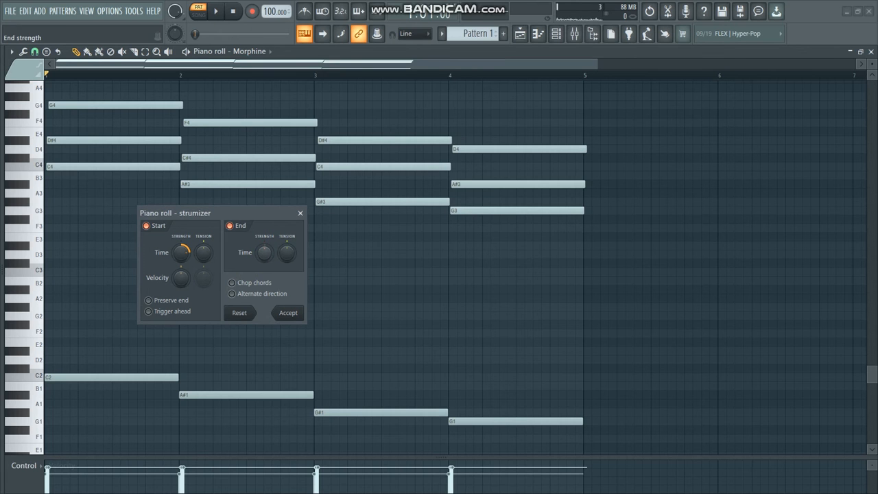
pyautogui.moveTo(265, 253); pyautogui.dragTo(265, 260)
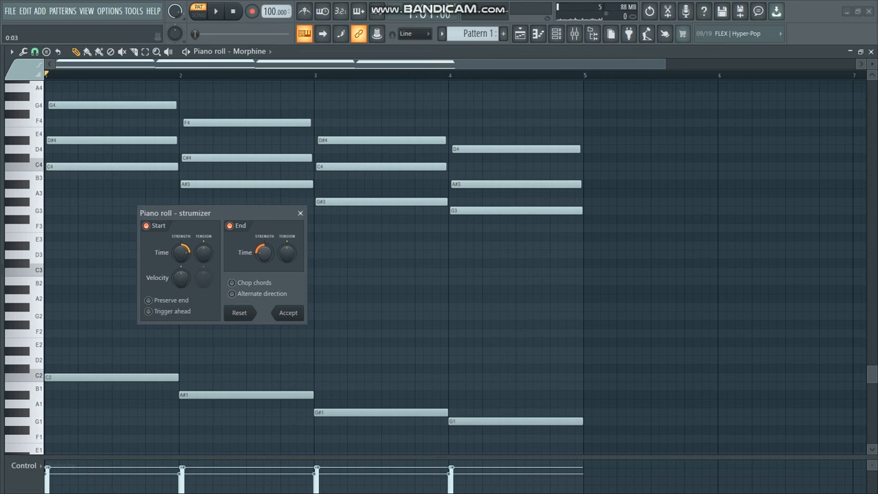
pyautogui.click(289, 315)
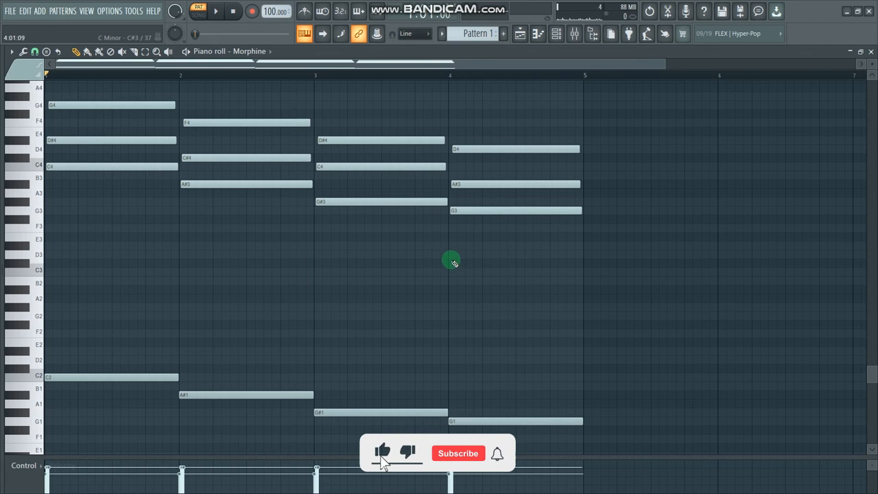
# Step: Listen to the strummed four-bar progression and stop playback
pyautogui.press('space')
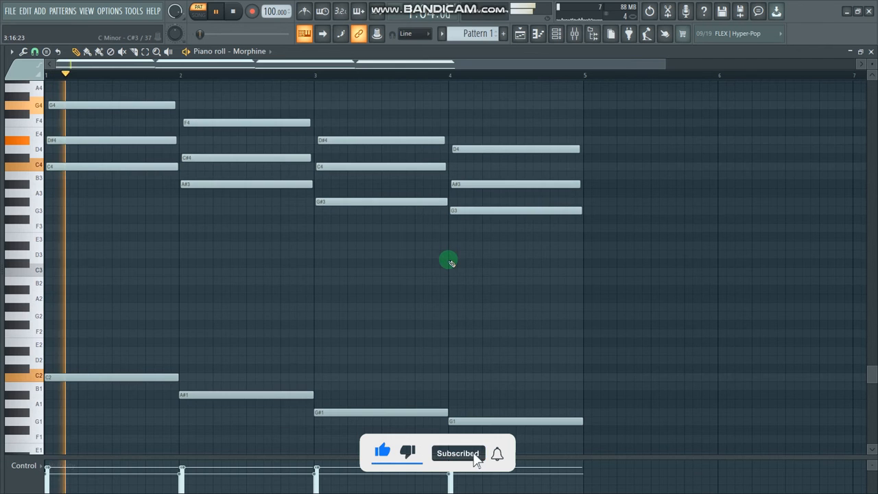
pyautogui.scroll(3, 450, 262)
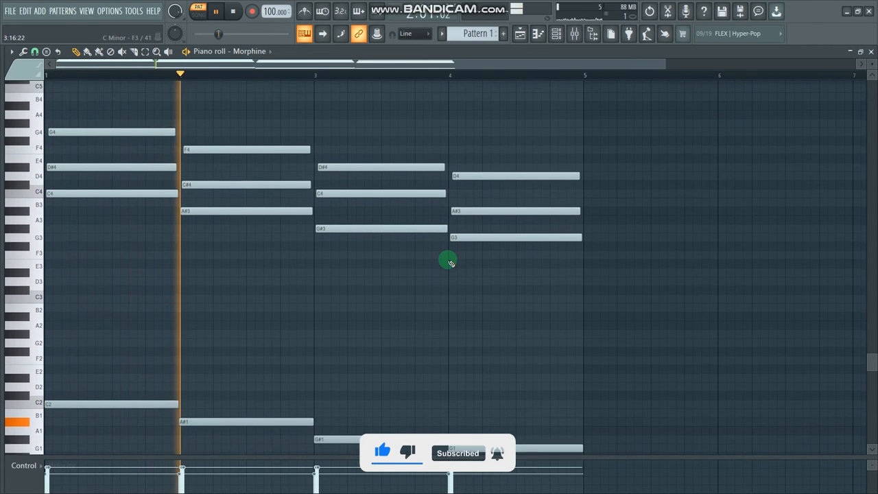
pyautogui.scroll(-3, 450, 261)
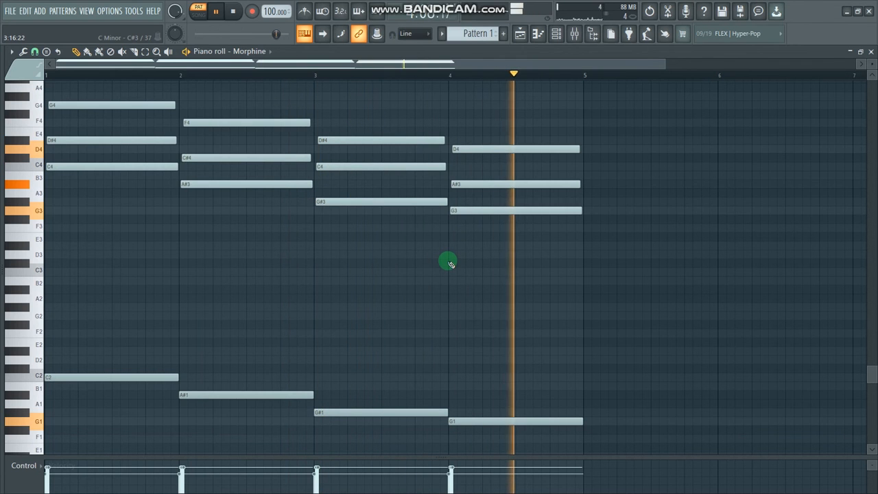
pyautogui.press('space')
# Step: Try raising the middle note of all four chords (D#4, C#4, C4, A#3) by one octave and audition the progression
pyautogui.moveTo(665, 61); pyautogui.dragTo(605, 61)
pyautogui.scroll(2, 467, 168)
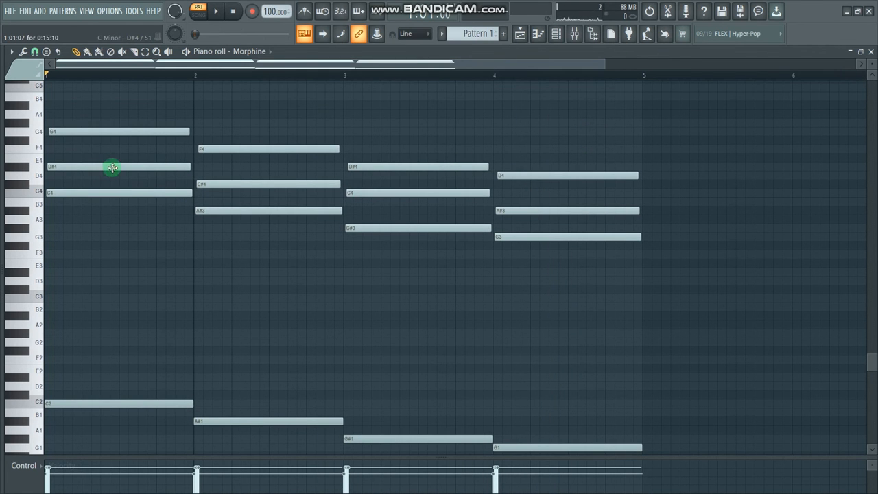
pyautogui.click(73, 168)
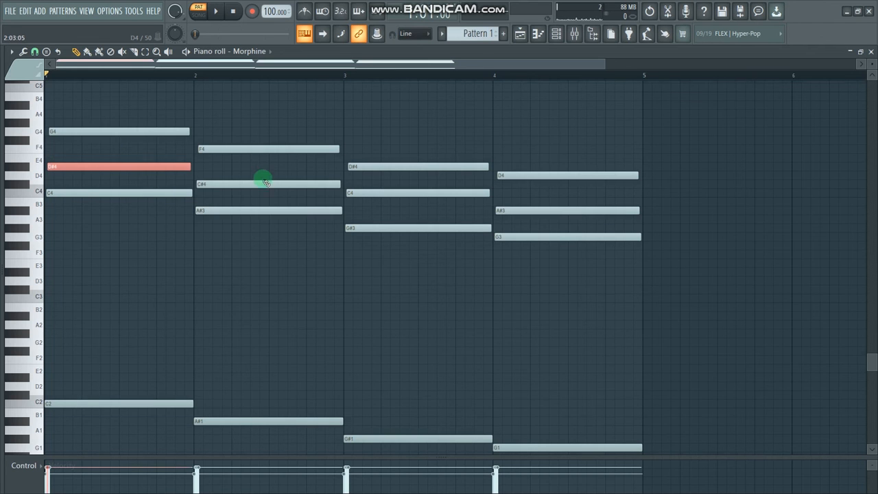
pyautogui.click(239, 179)
pyautogui.moveTo(374, 187); pyautogui.dragTo(408, 202)
pyautogui.click(346, 194)
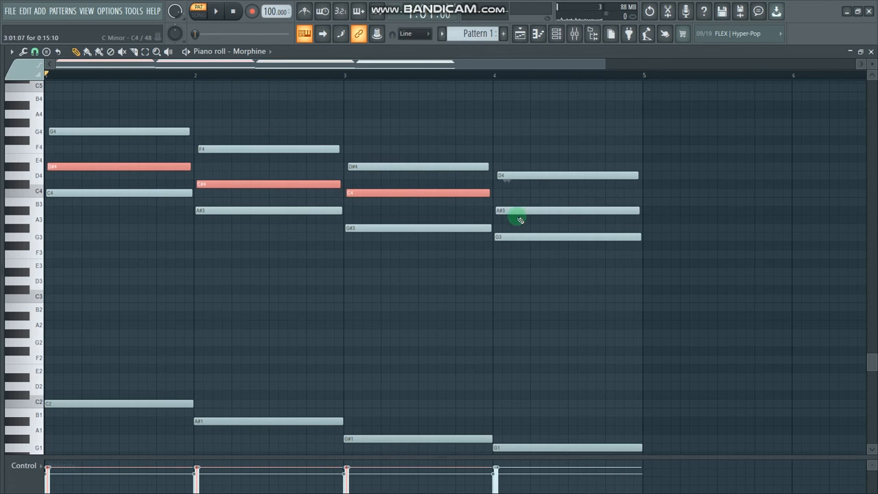
pyautogui.click(496, 211)
pyautogui.scroll(2, 555, 214)
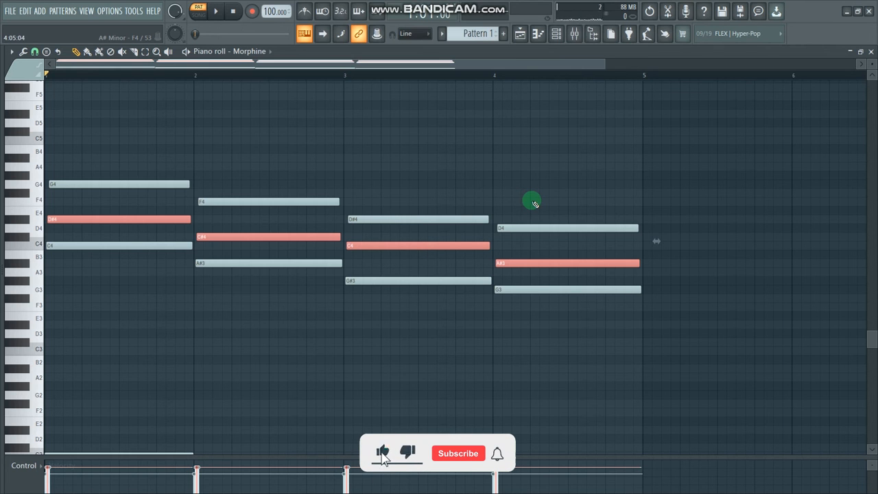
pyautogui.hotkey('ctrl', 'Up')
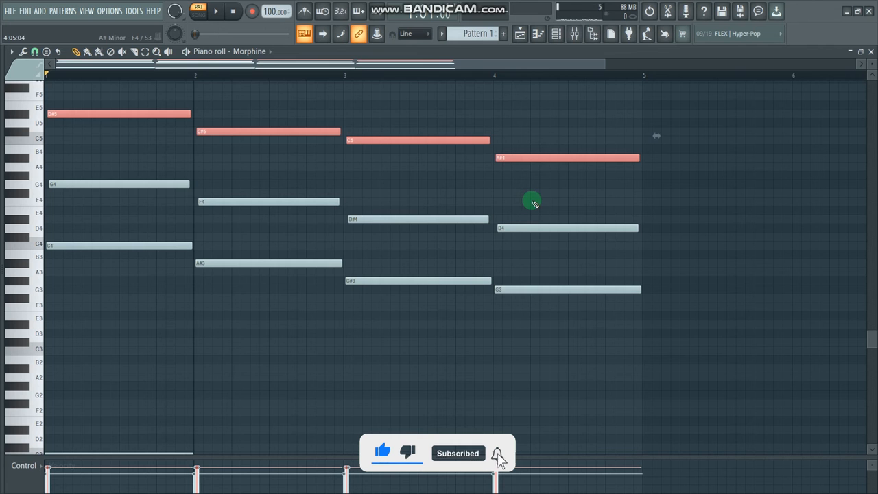
pyautogui.click(524, 192)
pyautogui.rightClick(578, 194)
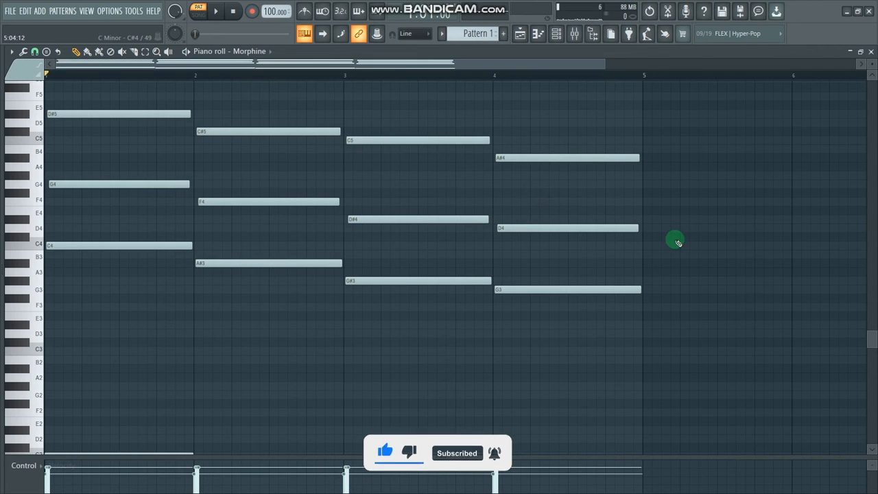
pyautogui.press('space')
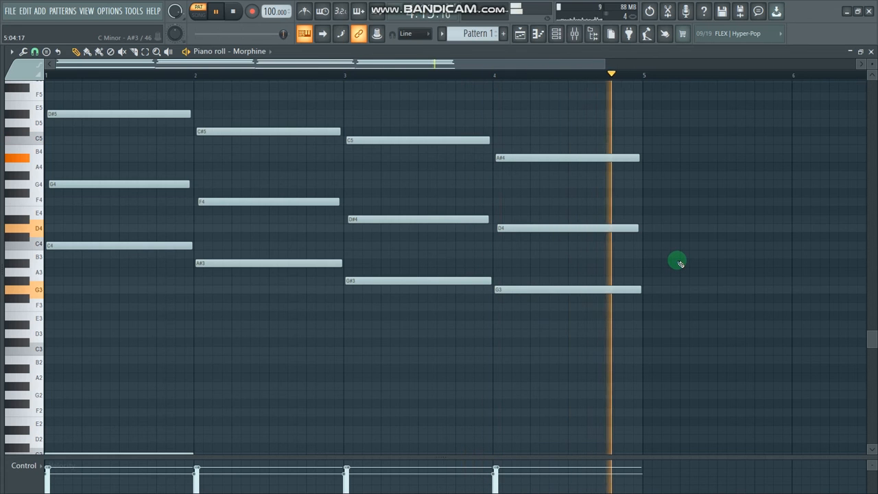
pyautogui.press('space')
# Step: Move the four raised chord notes back down one octave to D#4, C#4, C4 and A#3 and deselect them
pyautogui.scroll(2, 650, 268)
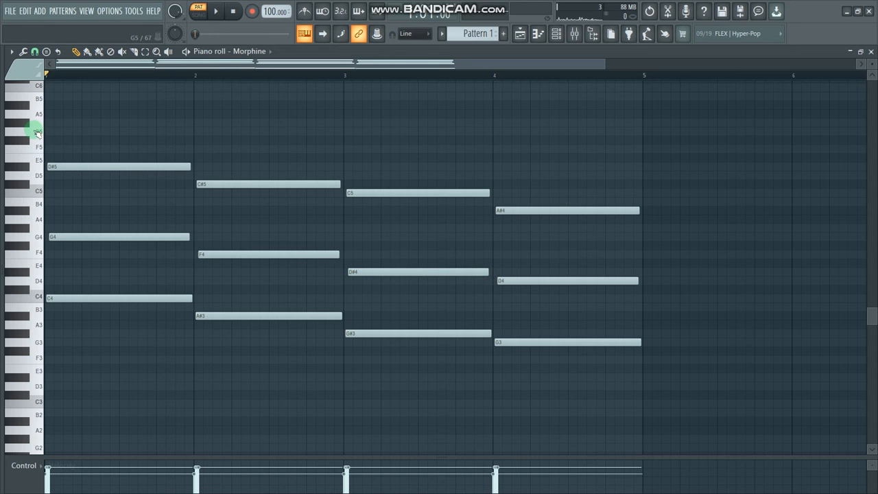
pyautogui.moveTo(51, 153); pyautogui.dragTo(402, 196)
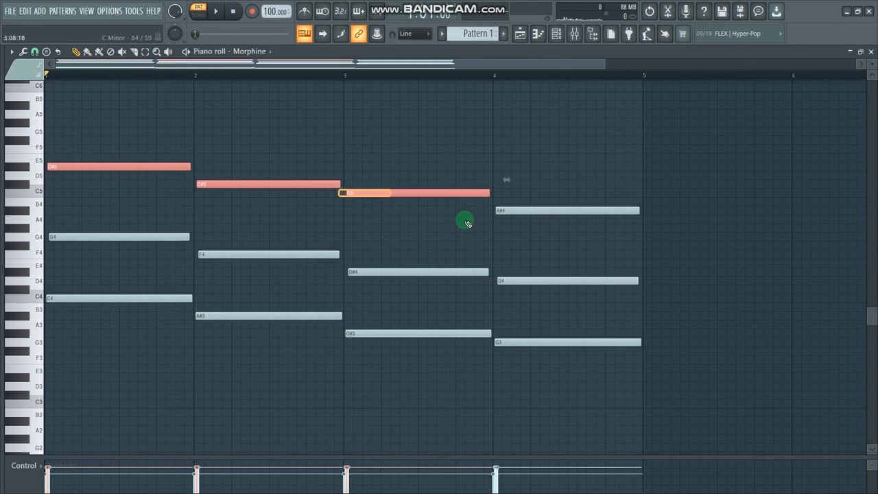
pyautogui.moveTo(484, 211); pyautogui.dragTo(513, 216)
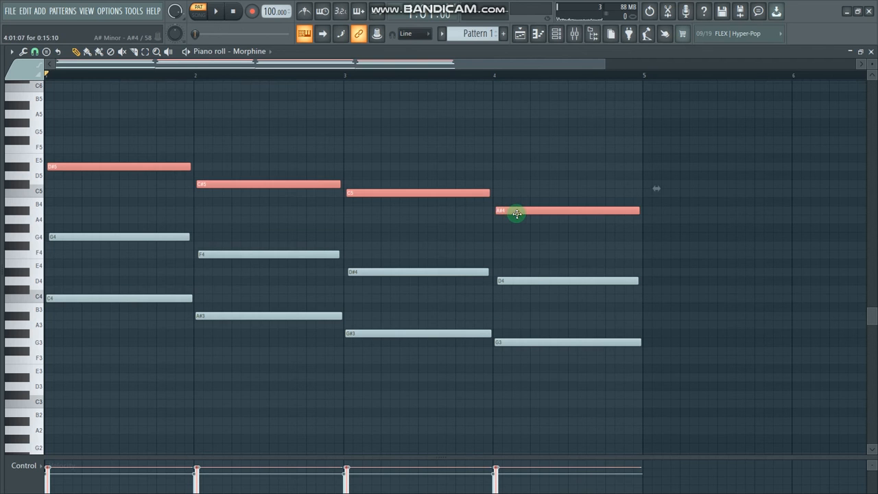
pyautogui.hotkey('ctrl', 'Down')
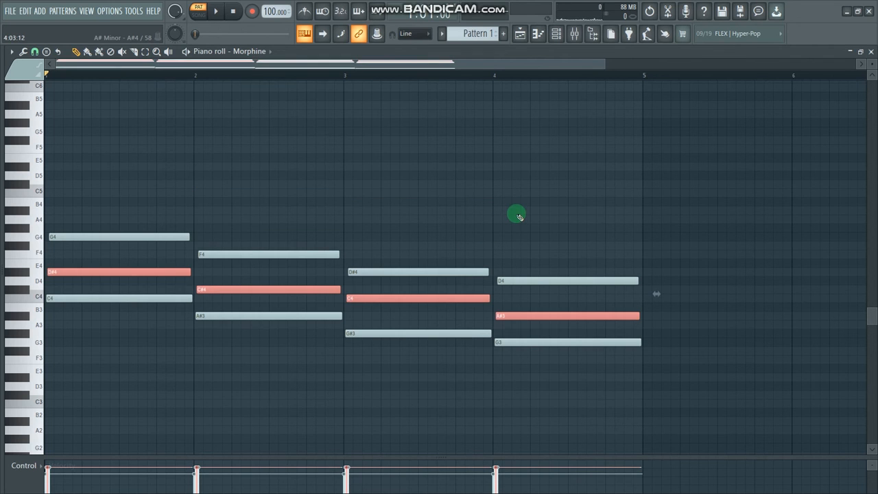
pyautogui.click(528, 211)
pyautogui.rightClick(539, 212)
# Step: Add one full-bar note above each chord, C5, B4, G#4 and G4 in bars 1 to 4, while auditioning
pyautogui.scroll(-3, 441, 300)
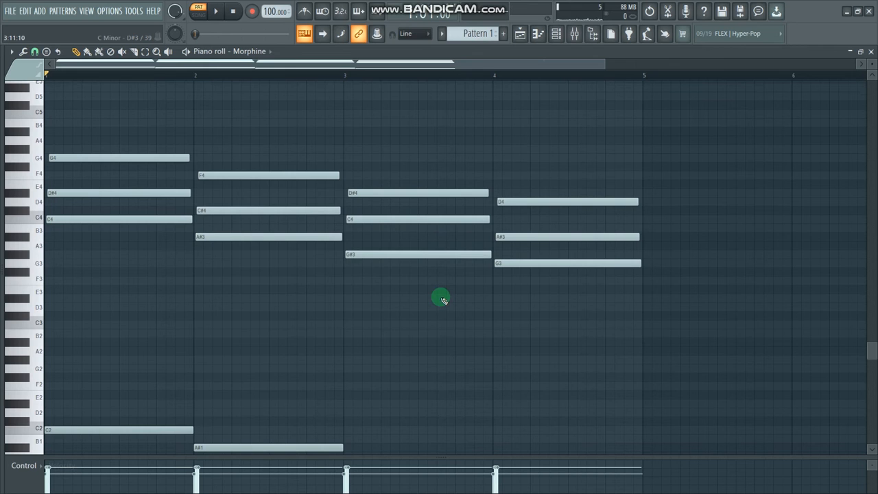
pyautogui.scroll(1, 311, 278)
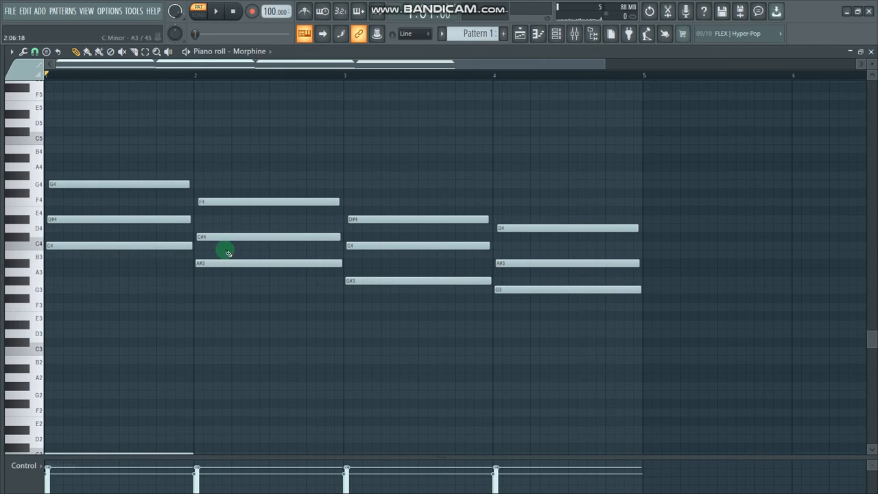
pyautogui.scroll(1, 129, 207)
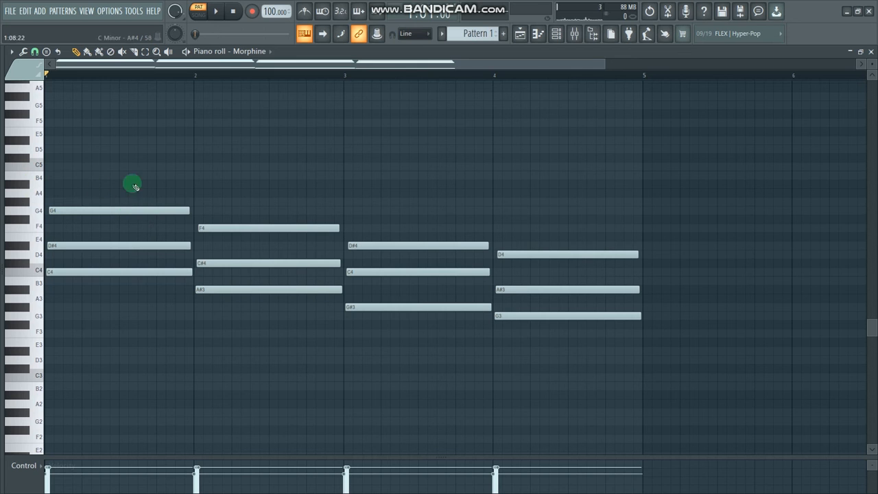
pyautogui.click(50, 166)
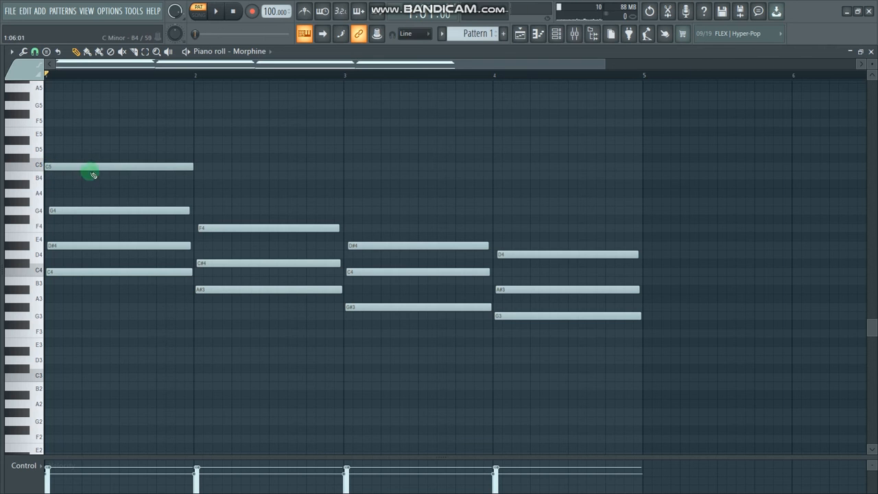
pyautogui.click(199, 175)
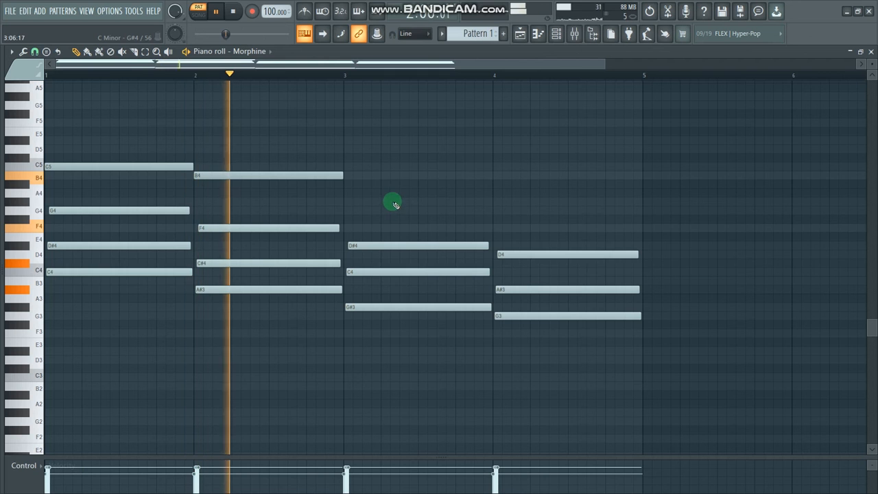
pyautogui.click(344, 201)
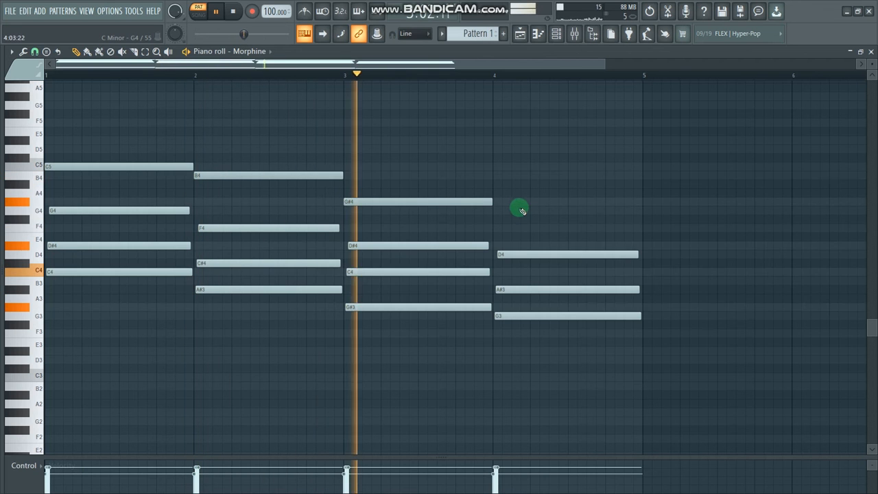
pyautogui.click(496, 211)
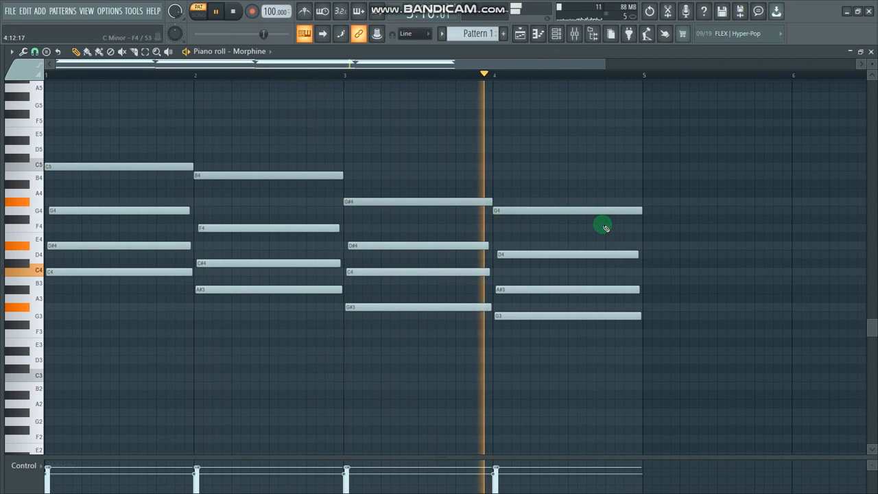
pyautogui.press('space')
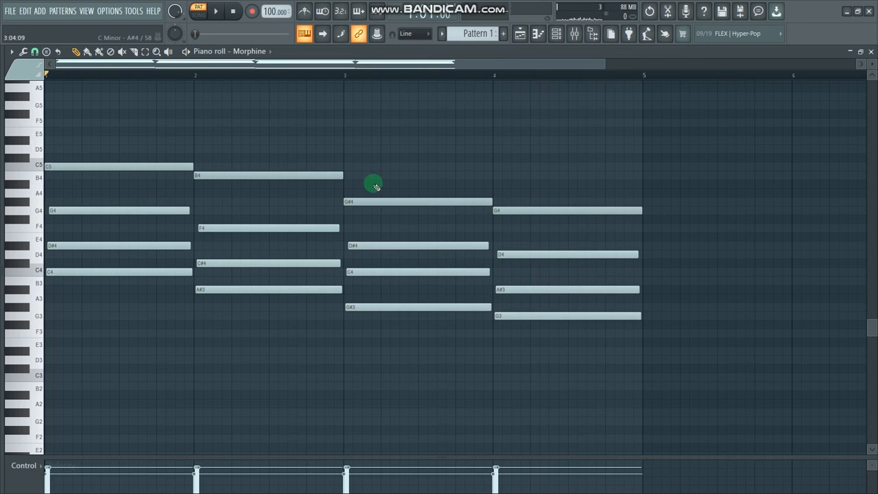
# Step: Add a full-bar top note in bar 1 and move it from F5 to G5, auditioning the chord repeatedly
pyautogui.scroll(1, 117, 157)
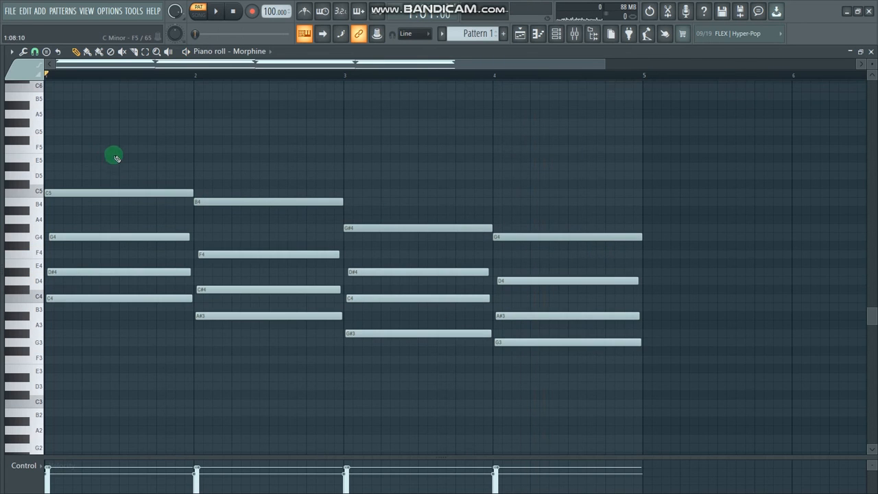
pyautogui.click(51, 149)
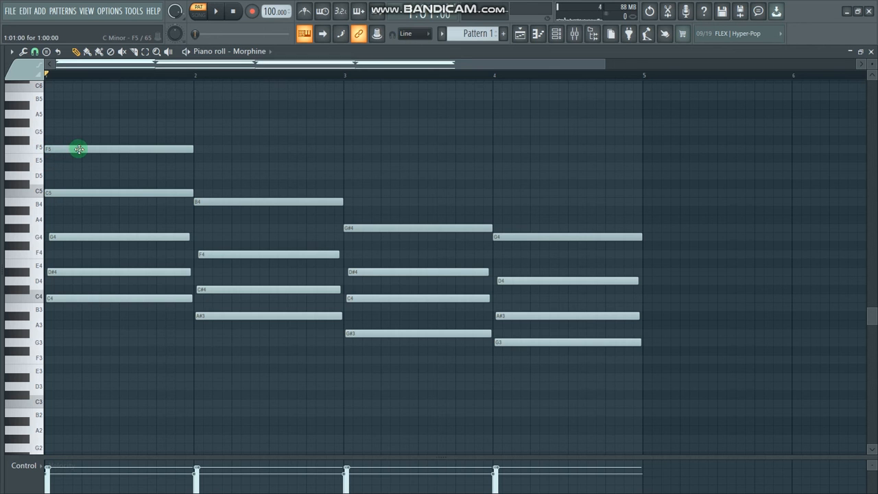
pyautogui.press('space')
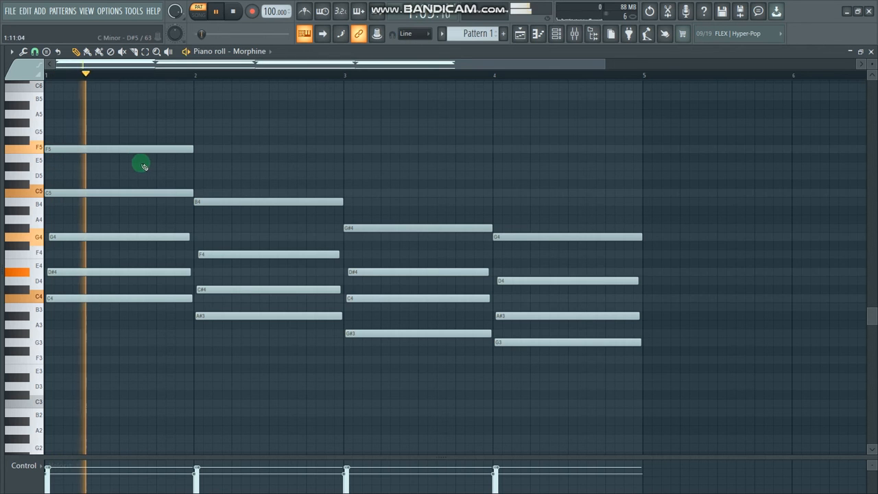
pyautogui.press('space')
pyautogui.moveTo(113, 160); pyautogui.dragTo(117, 128)
pyautogui.press('space')
pyautogui.press('space')
pyautogui.press('space')
pyautogui.press('space')
pyautogui.press('space')
pyautogui.press('space')
pyautogui.press('space')
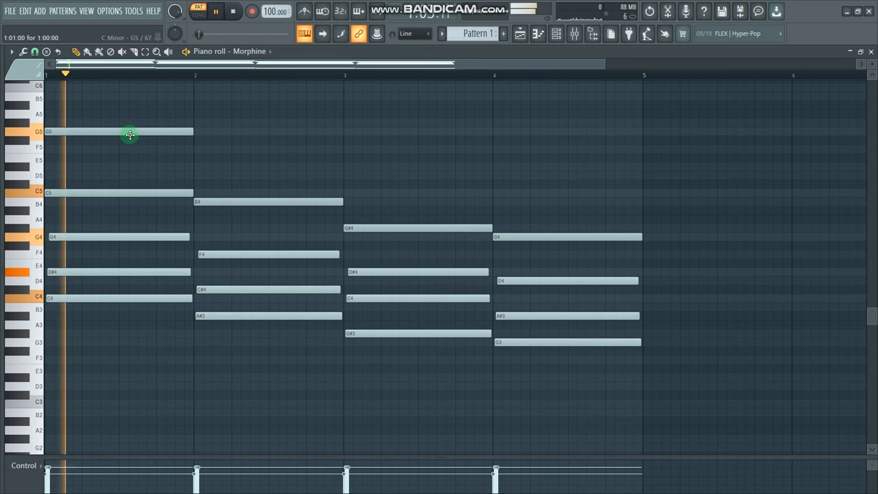
# Step: Add full-bar top notes F5 in bar 2 and D5 in bar 3, and place the bar 4 top note at B4
pyautogui.click(203, 151)
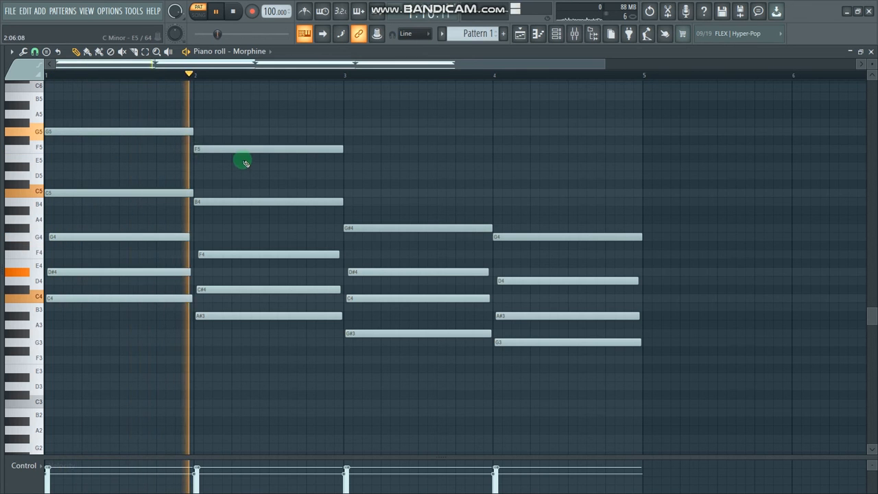
pyautogui.click(345, 176)
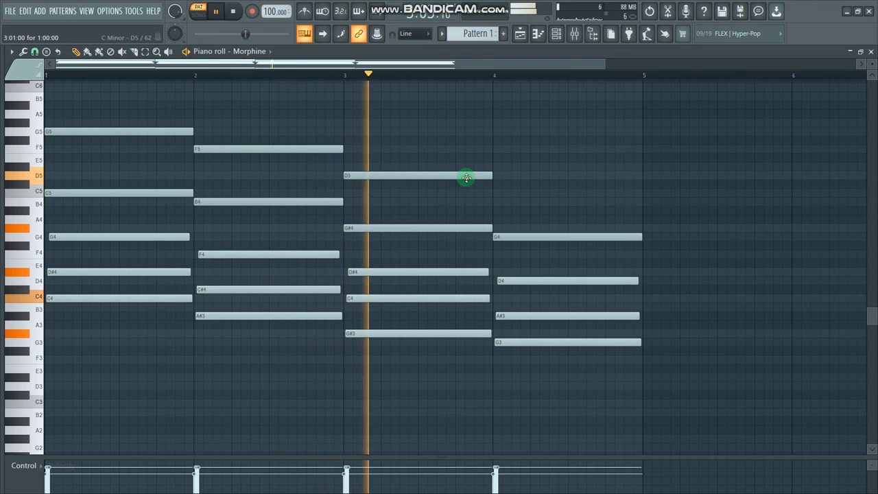
pyautogui.click(495, 131)
pyautogui.press('space')
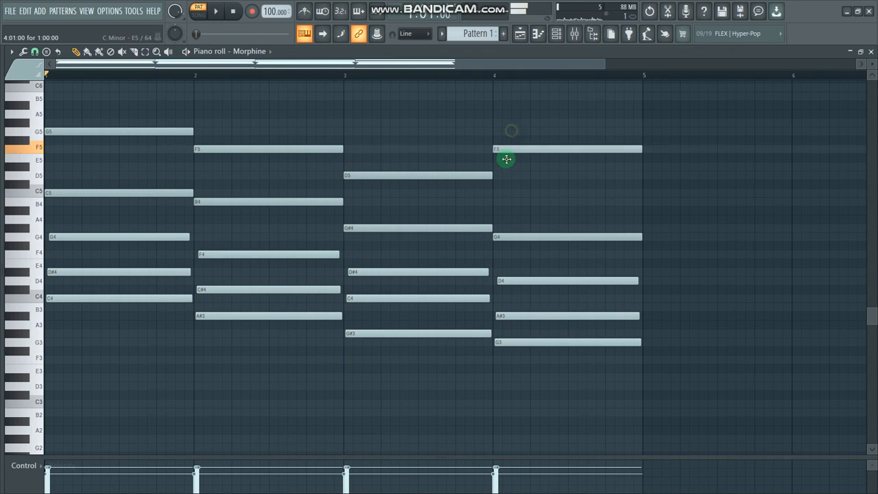
pyautogui.moveTo(513, 131); pyautogui.dragTo(514, 204)
# Step: Audition the progression, raise the top note of bar 4 to C5 and listen again from bar 3
pyautogui.press('space')
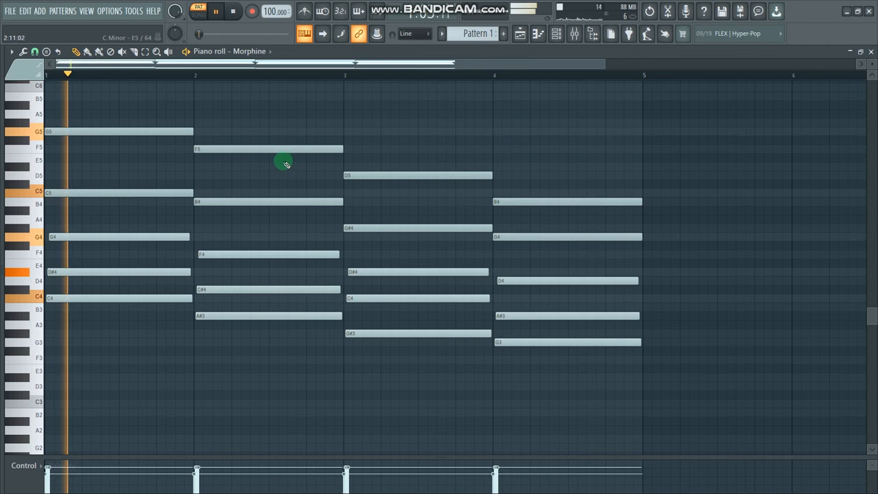
pyautogui.scroll(3, 246, 159)
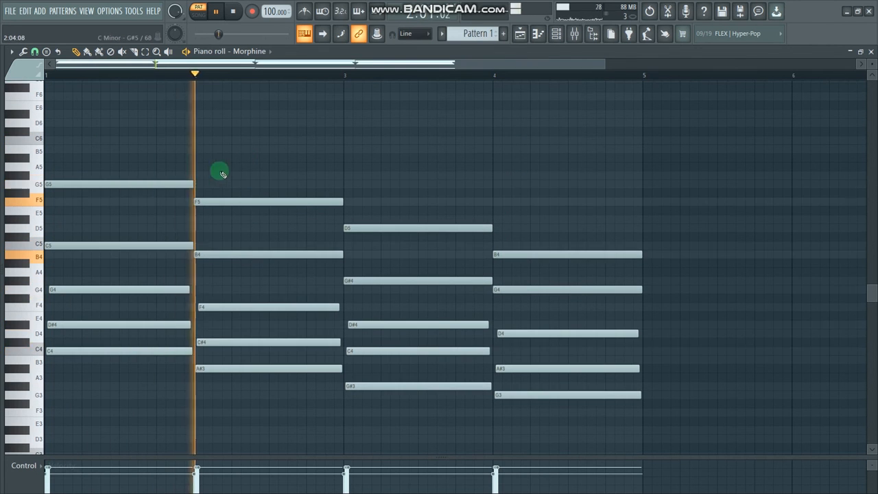
pyautogui.scroll(-3, 305, 235)
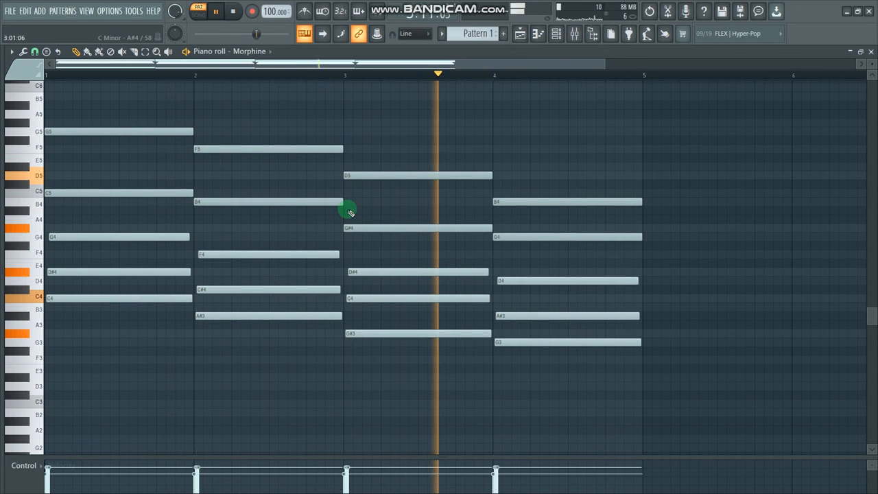
pyautogui.press('space')
pyautogui.moveTo(531, 203); pyautogui.dragTo(529, 192)
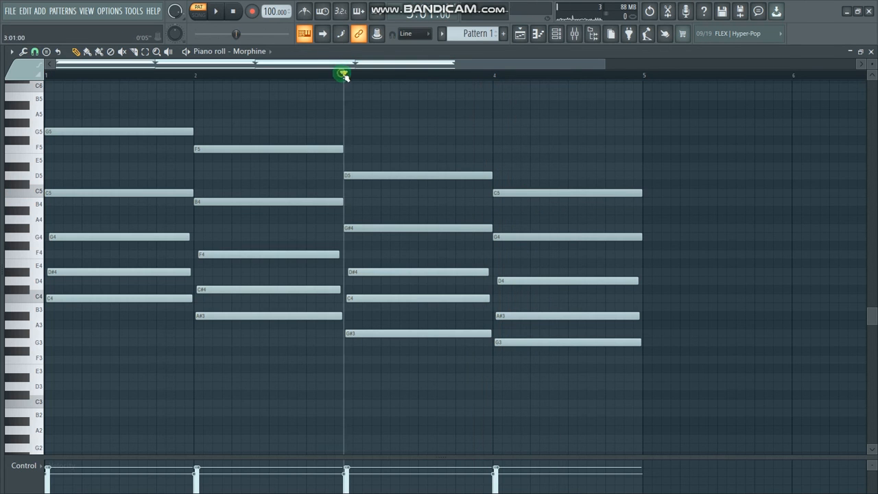
pyautogui.press('space')
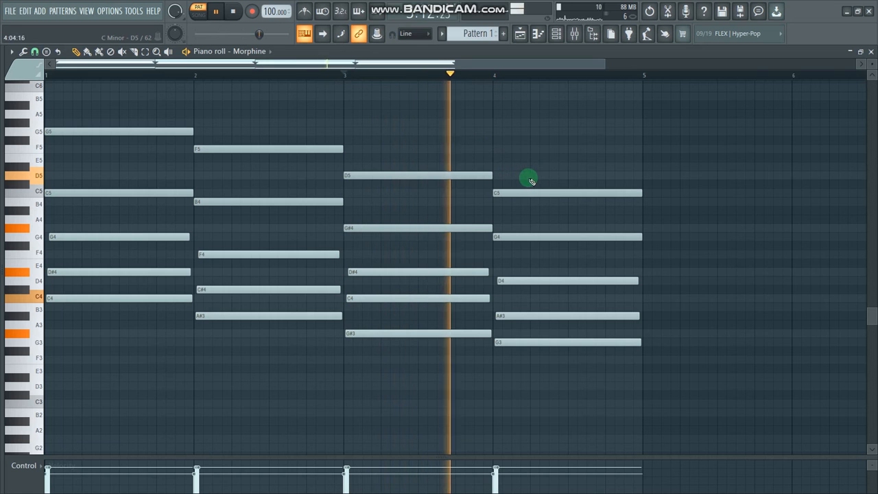
pyautogui.press('space')
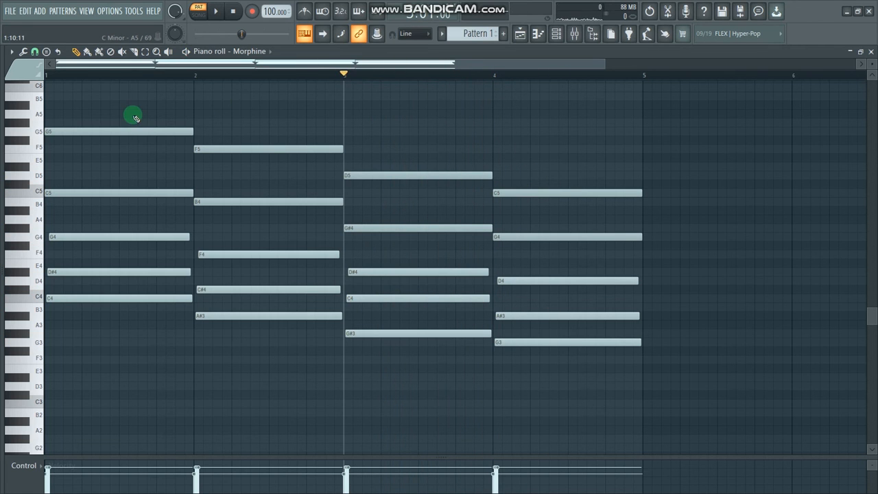
# Step: Delete the highest note of every chord: G5, F5, D5 and C5
pyautogui.moveTo(144, 129); pyautogui.dragTo(318, 172)
pyautogui.moveTo(396, 171); pyautogui.dragTo(458, 201)
pyautogui.moveTo(526, 182); pyautogui.dragTo(566, 216)
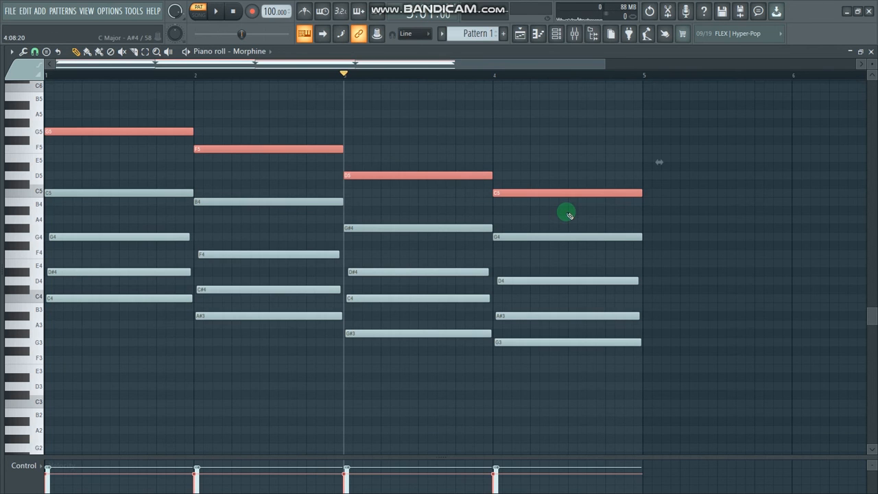
pyautogui.press('Delete')
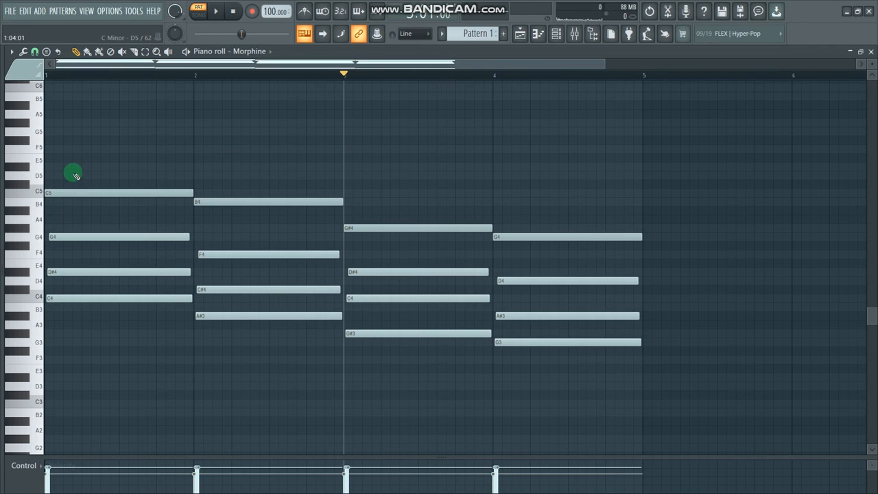
# Step: Delete the upper octave note of each chord: C5, B4, G#4 and G4 in bars 1 to 4
pyautogui.moveTo(75, 175); pyautogui.dragTo(176, 215)
pyautogui.moveTo(241, 205); pyautogui.dragTo(506, 237)
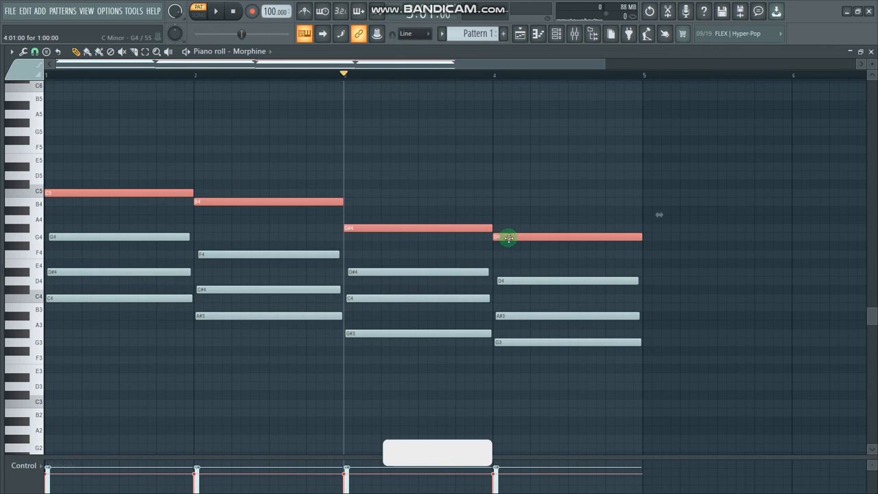
pyautogui.press('Delete')
pyautogui.scroll(-4, 480, 233)
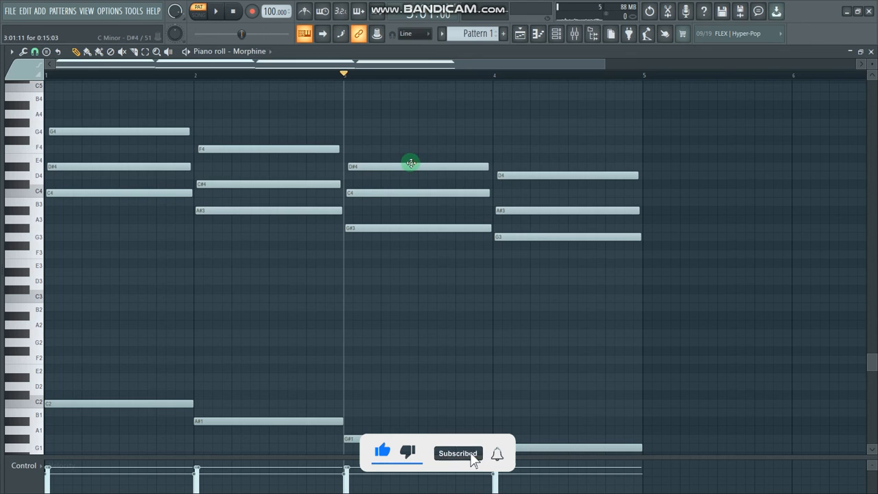
pyautogui.scroll(3, 411, 165)
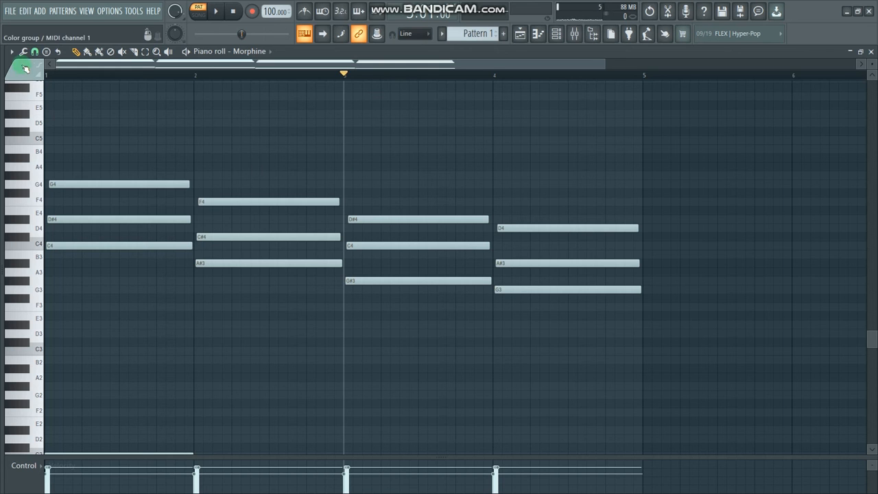
# Step: Open the arpeggiator on the chord progression and audition the Night pattern in Normal mode
pyautogui.click(24, 52)
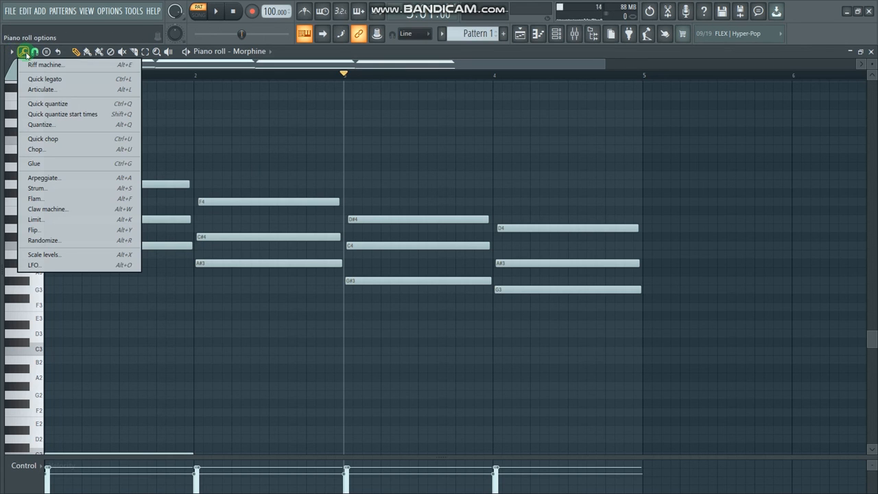
pyautogui.click(52, 179)
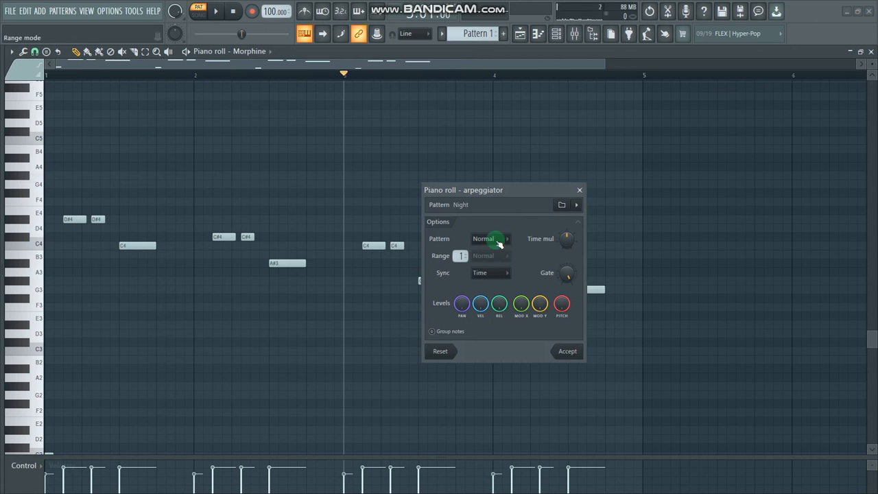
pyautogui.moveTo(508, 194); pyautogui.dragTo(163, 114)
pyautogui.press('space')
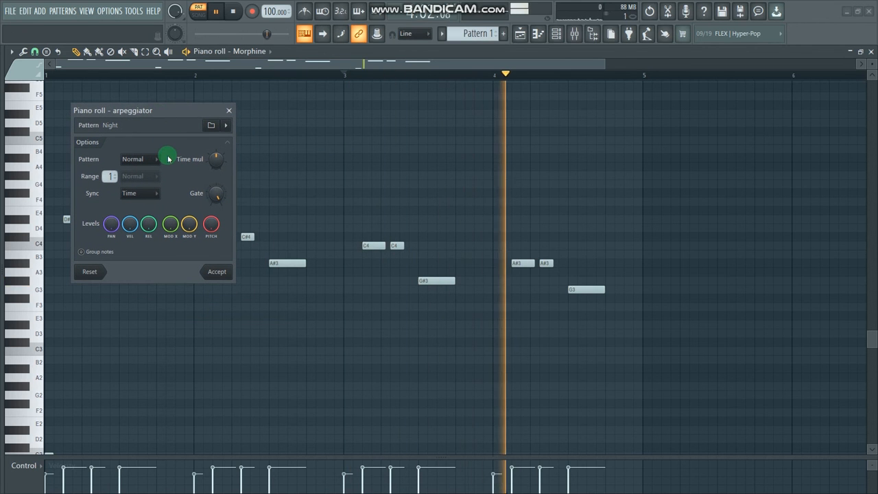
pyautogui.press('space')
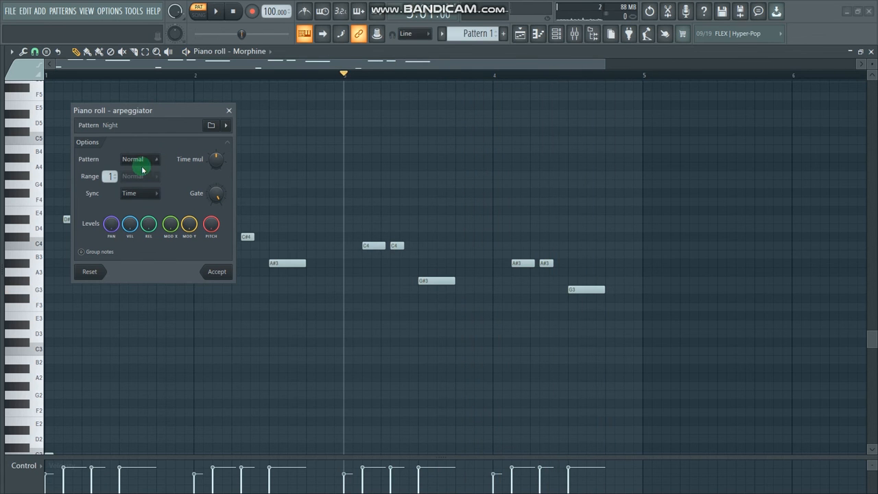
# Step: Switch the arpeggiator direction to Alternate, audition it, then load the Simple preset and play it
pyautogui.click(138, 183)
pyautogui.press('space')
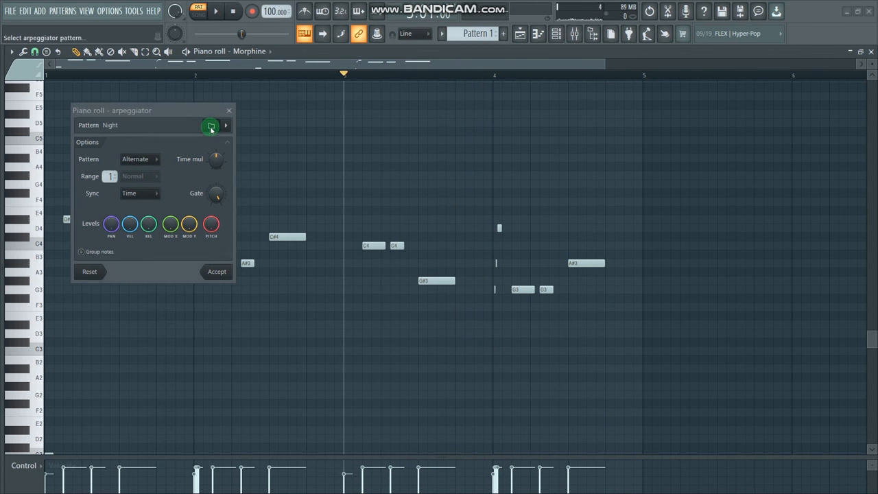
pyautogui.click(211, 126)
pyautogui.click(225, 126)
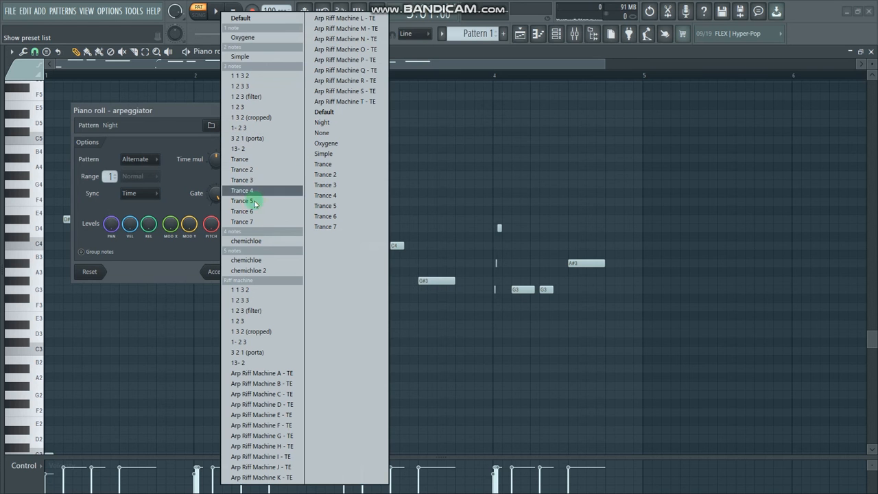
pyautogui.click(322, 157)
pyautogui.press('space')
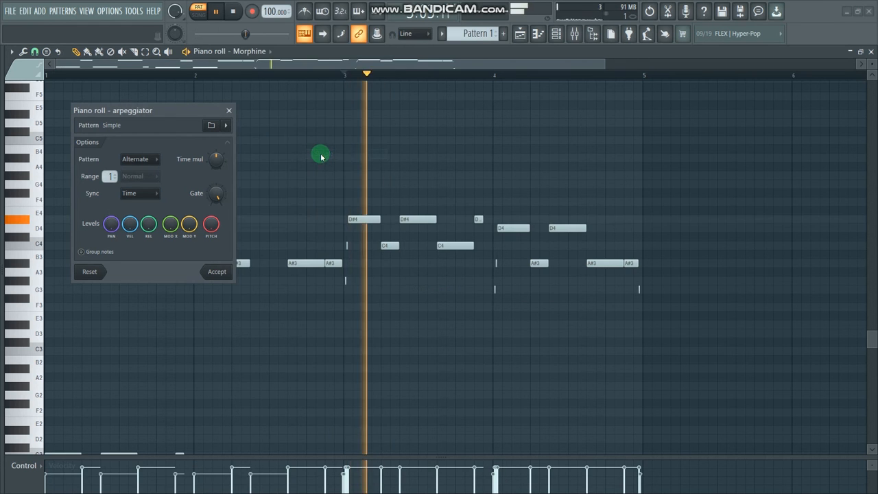
# Step: Compare the Oxygene and Simple arpeggiator presets during playback, ending on Oxygene
pyautogui.click(226, 125)
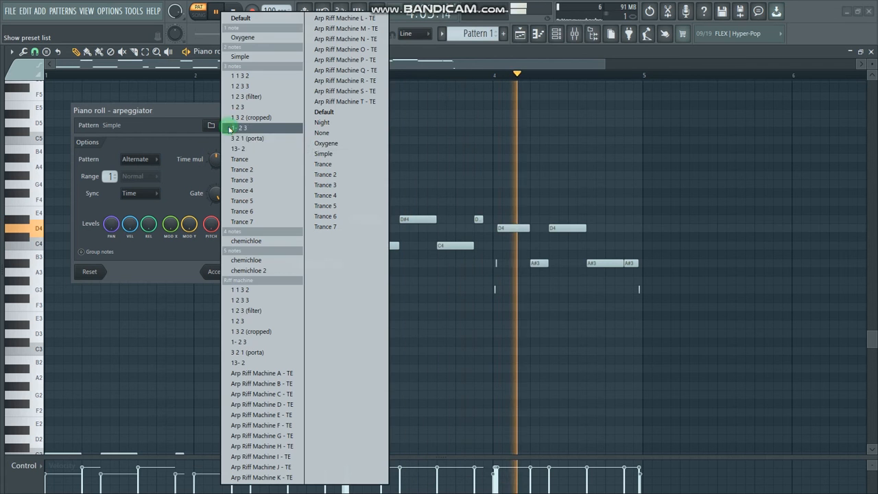
pyautogui.click(325, 145)
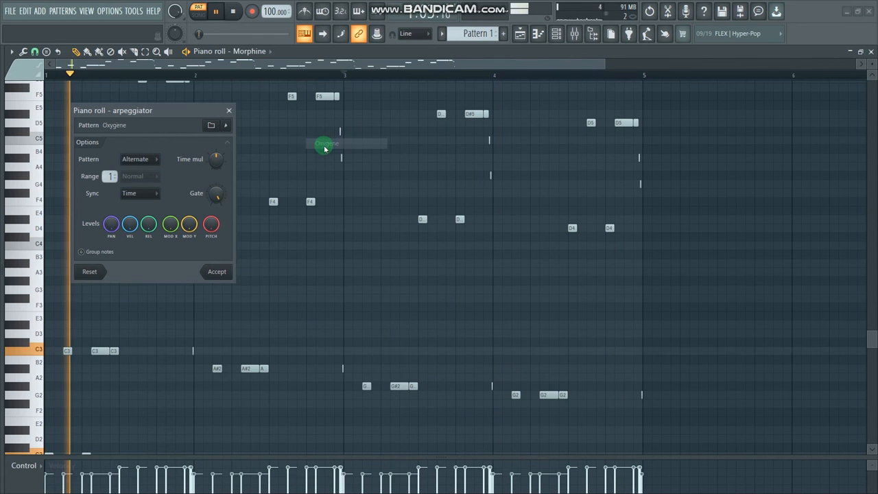
pyautogui.click(225, 125)
pyautogui.click(322, 154)
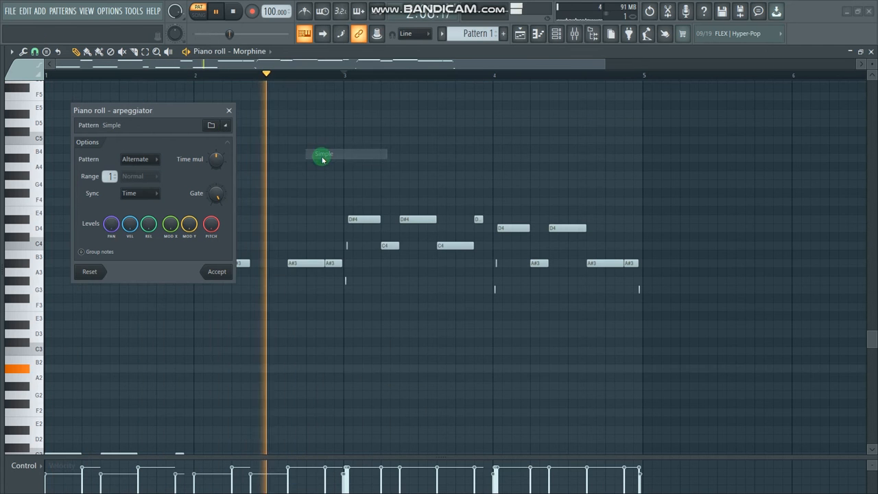
pyautogui.click(227, 127)
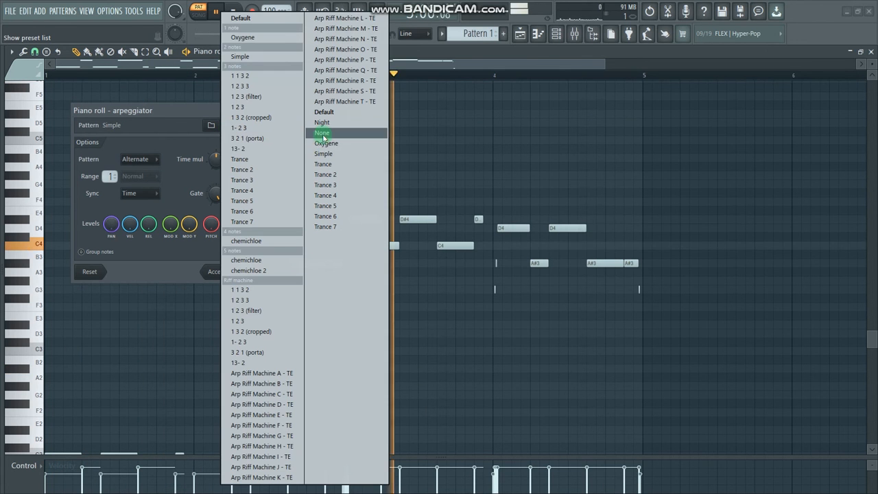
pyautogui.click(324, 143)
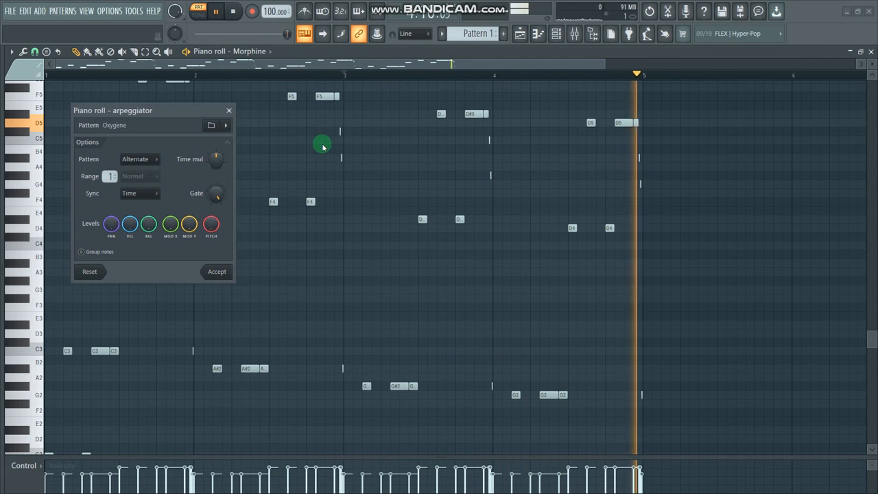
# Step: Try the 3 2 1 (porta) arpeggiator preset and close the arpeggiator without accepting it
pyautogui.click(227, 129)
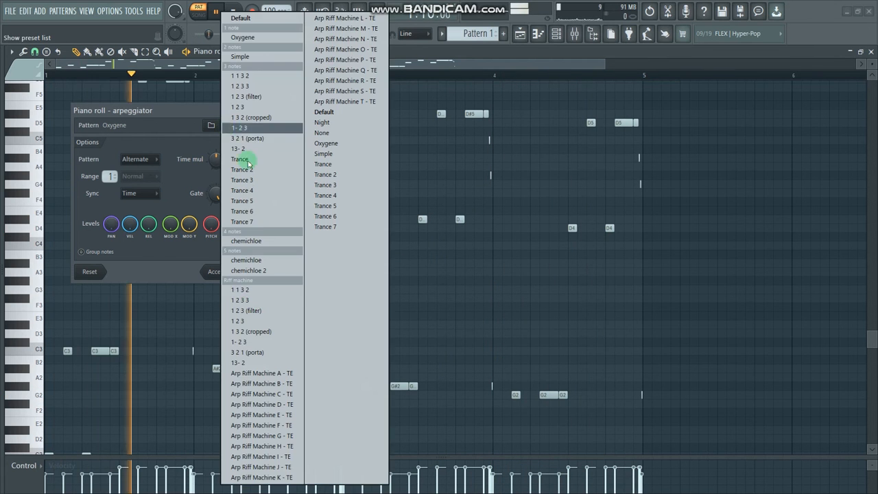
pyautogui.click(259, 354)
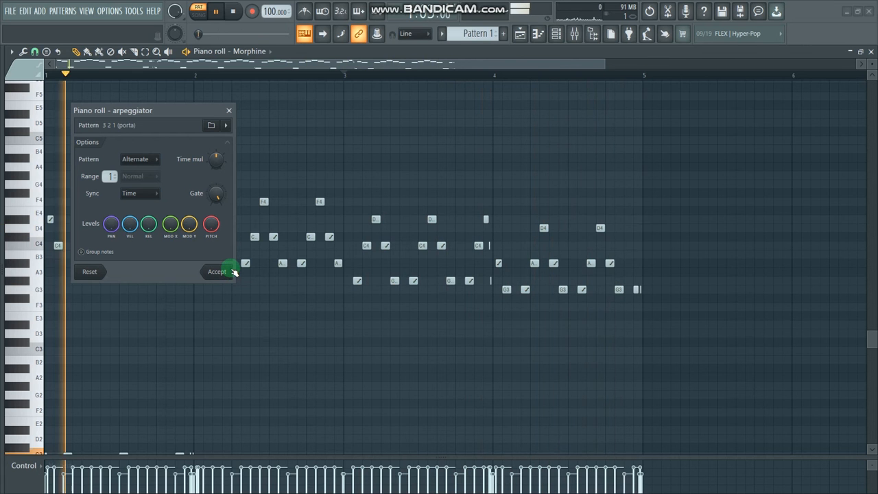
pyautogui.moveTo(204, 158); pyautogui.dragTo(173, 120)
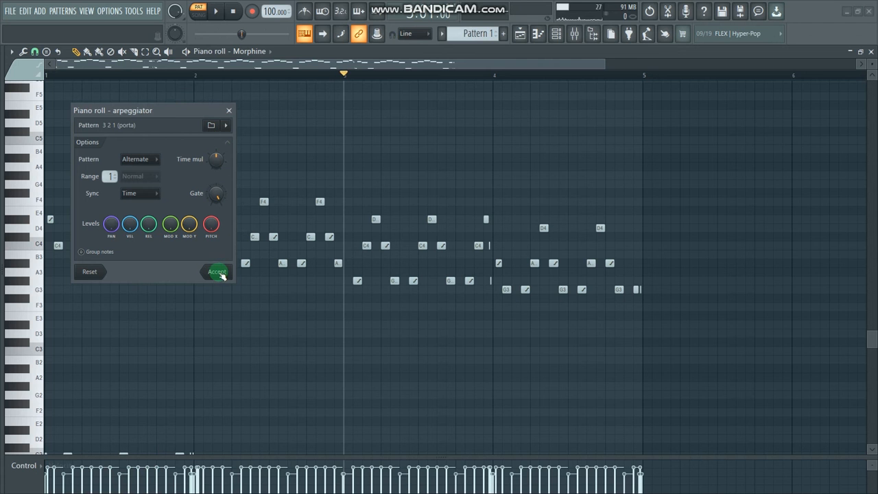
pyautogui.click(230, 113)
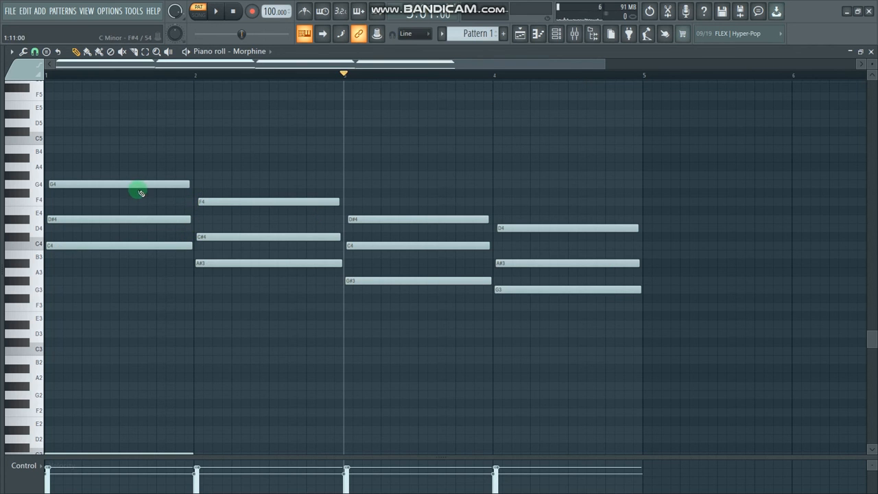
# Step: Open the chopper on the full-bar chords and audition the 6 notes 1 pattern
pyautogui.click(24, 52)
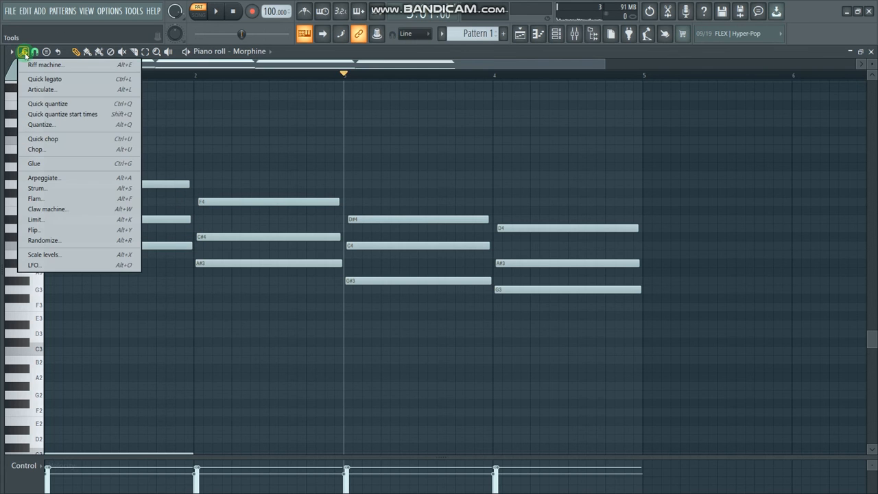
pyautogui.click(60, 152)
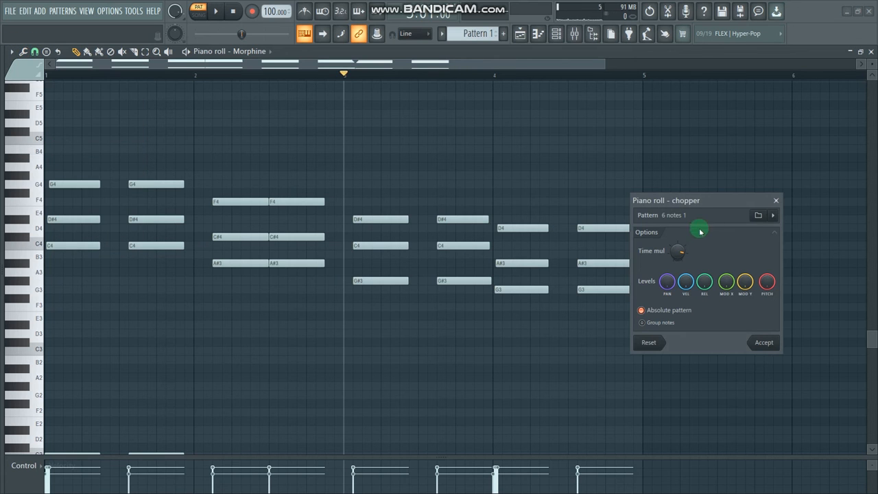
pyautogui.moveTo(707, 202); pyautogui.dragTo(515, 140)
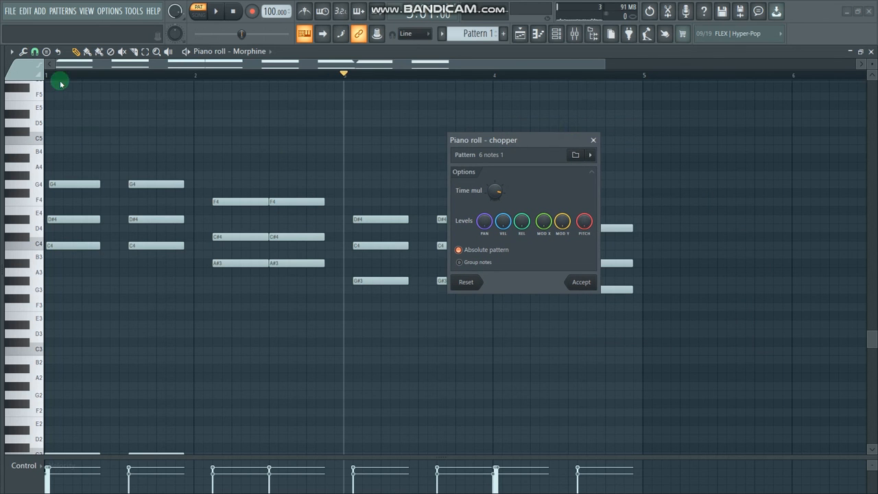
pyautogui.press('space')
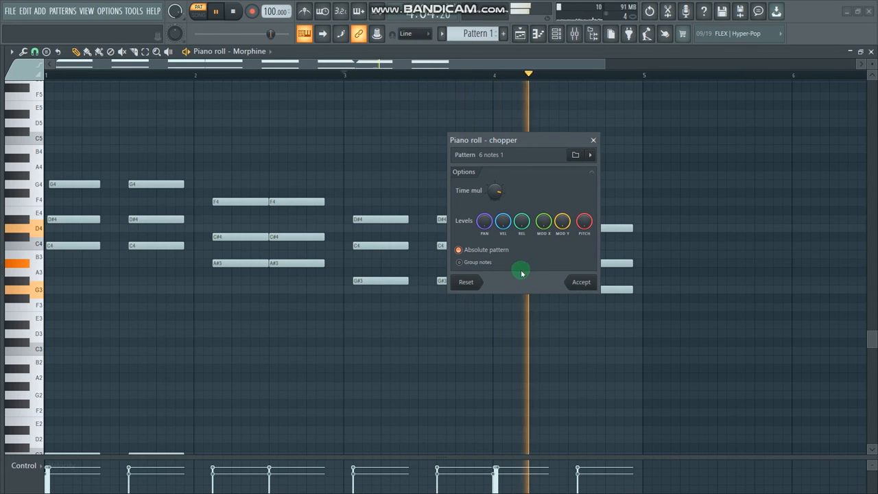
# Step: Load the gospel trance 1 preset in the chopper and play the progression
pyautogui.moveTo(469, 140); pyautogui.dragTo(334, 195)
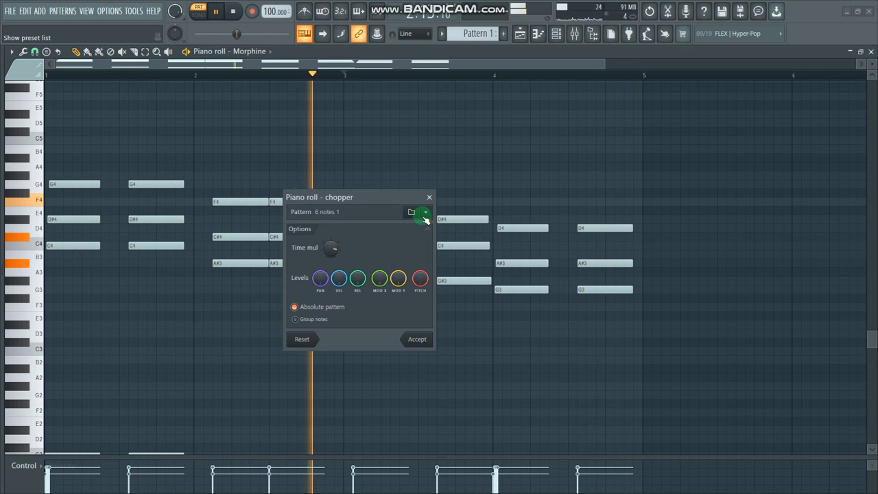
pyautogui.press('space')
pyautogui.click(425, 214)
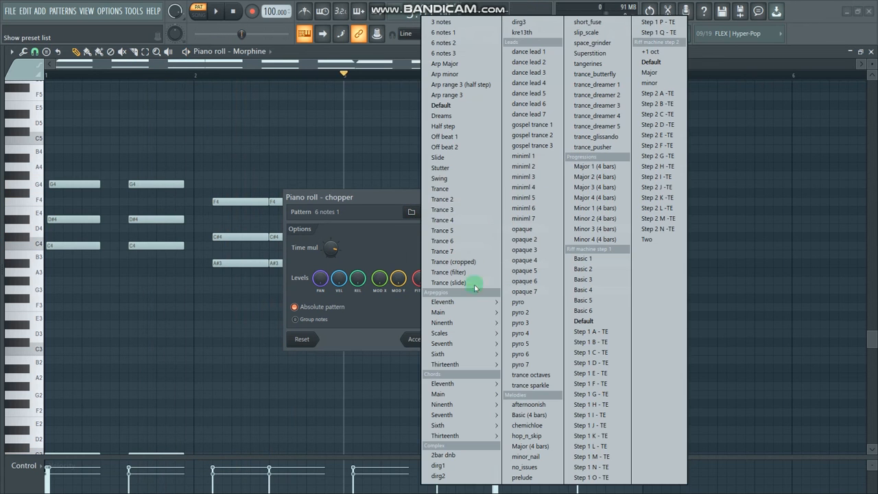
pyautogui.click(530, 128)
pyautogui.press('space')
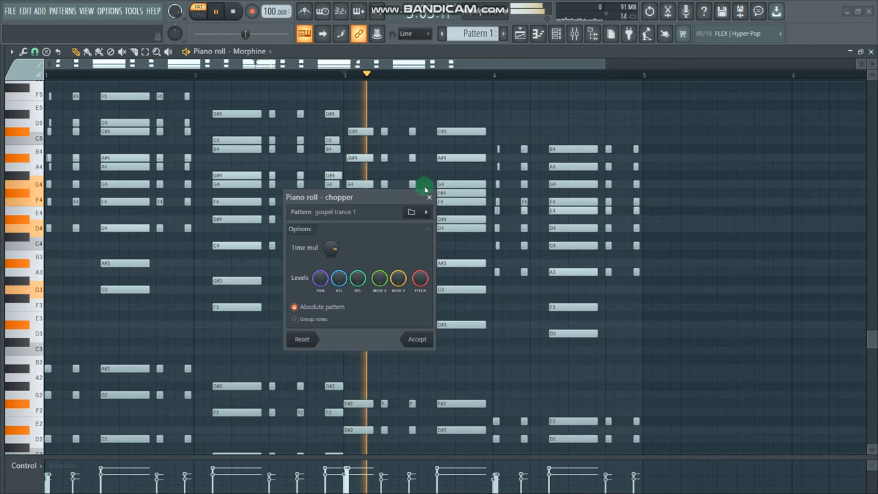
# Step: Audition the dance lead 5 and Half step chopper presets one after the other during playback
pyautogui.click(425, 212)
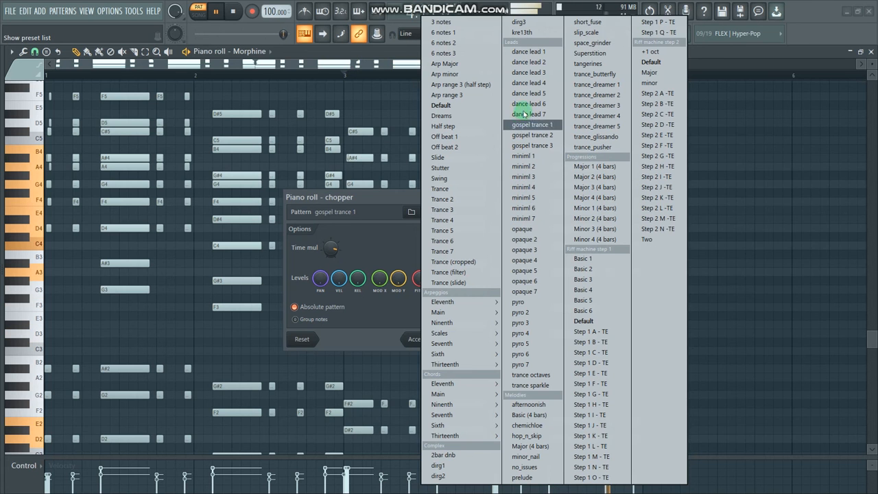
pyautogui.click(524, 94)
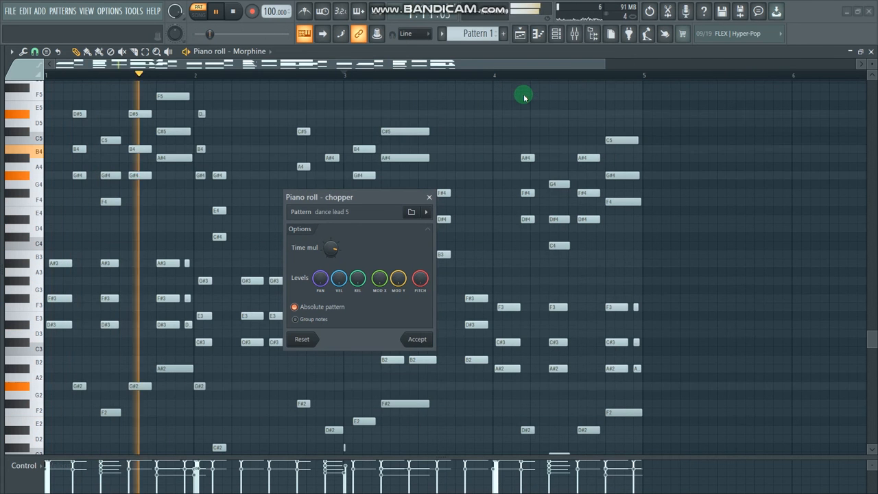
pyautogui.click(428, 214)
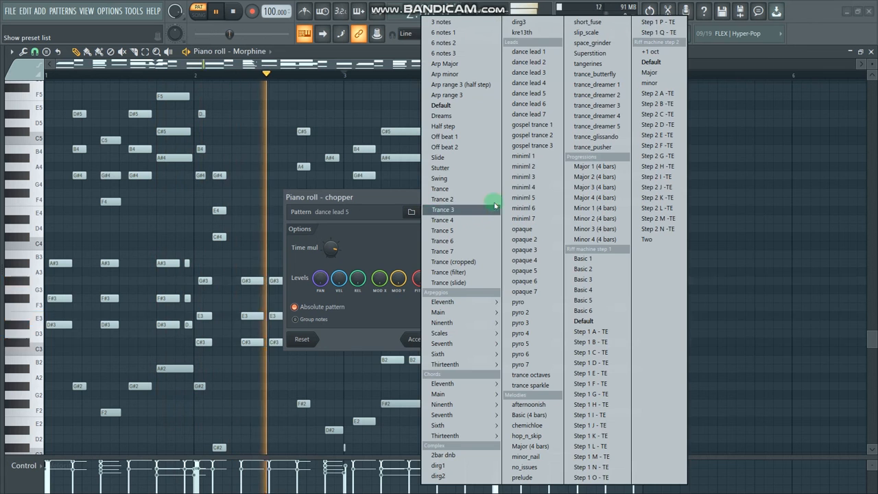
pyautogui.click(447, 127)
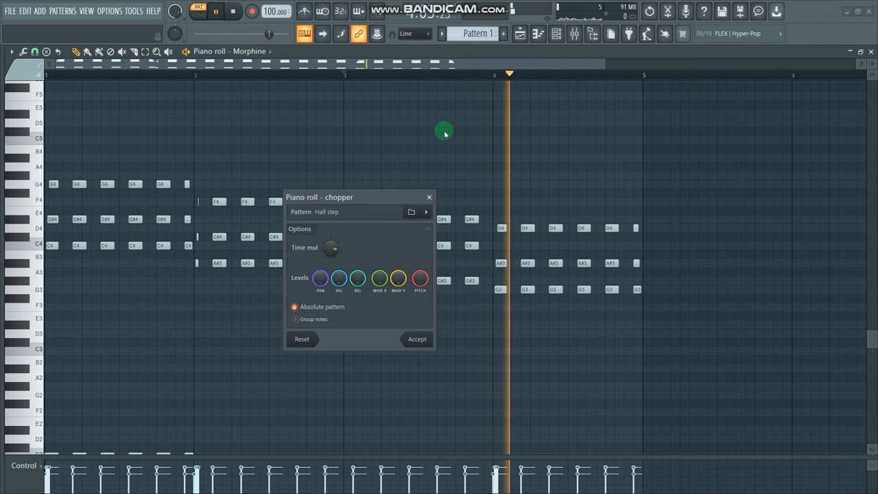
# Step: Audition the trance_dreamer 2 preset in the chopper and replace it with trance_dreamer 4
pyautogui.moveTo(360, 207); pyautogui.dragTo(462, 205)
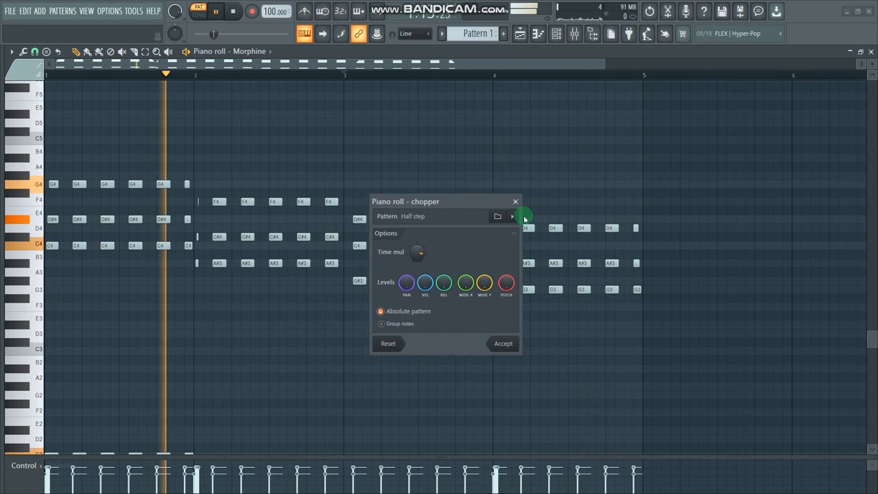
pyautogui.click(511, 216)
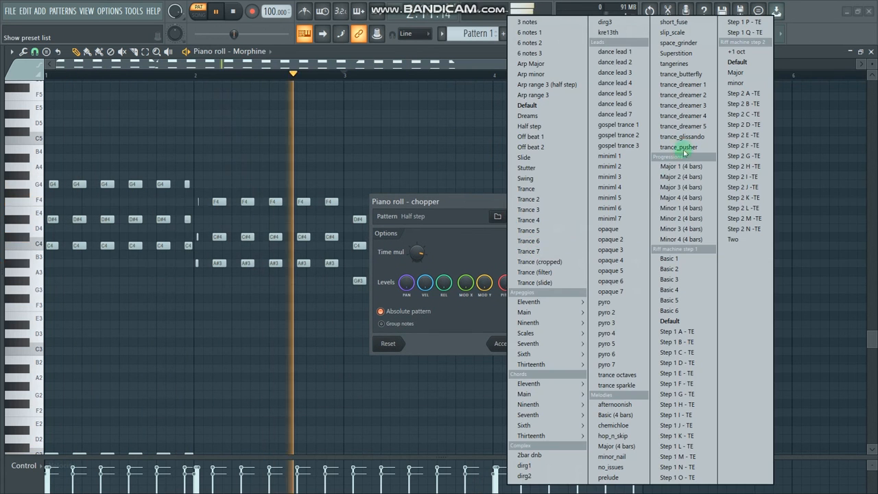
pyautogui.click(681, 95)
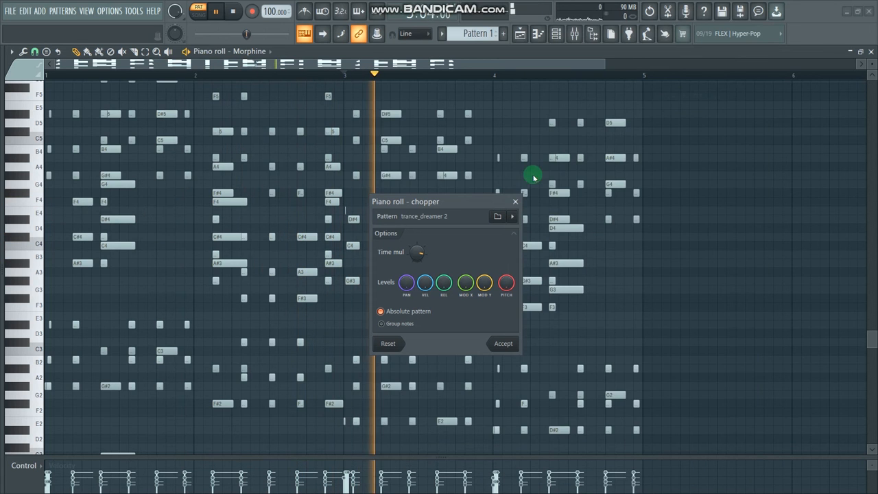
pyautogui.click(512, 216)
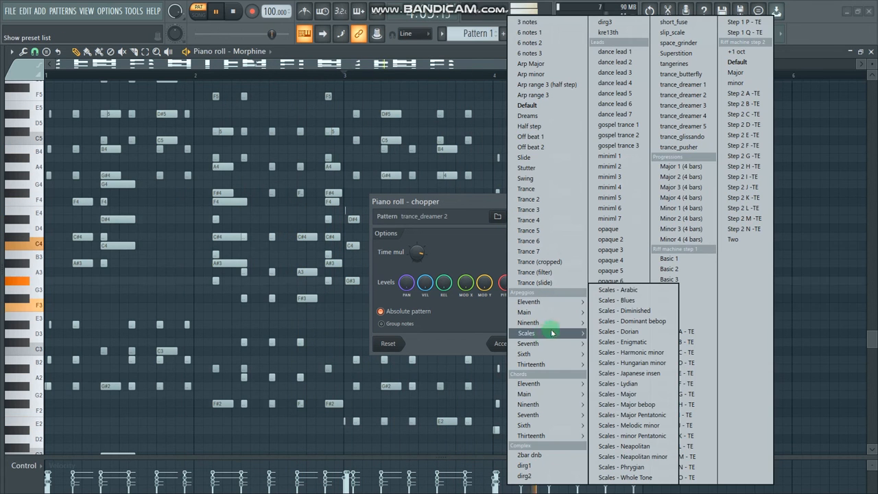
pyautogui.click(682, 115)
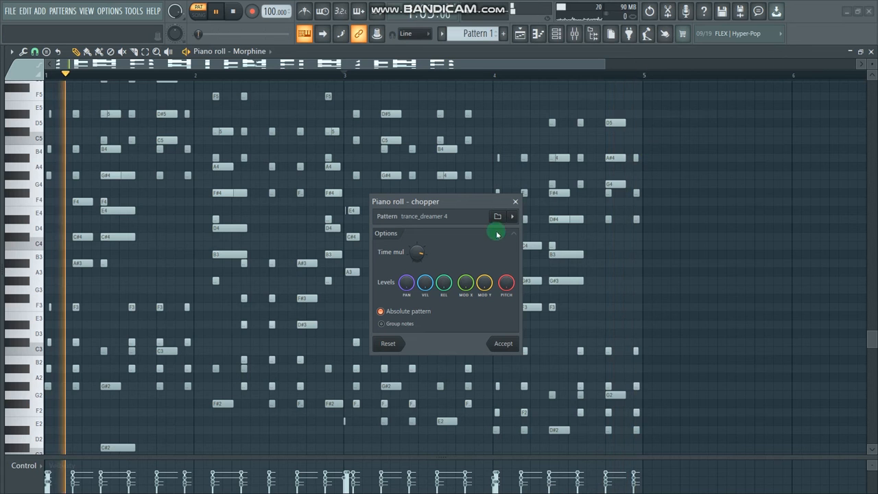
# Step: Audition the Slide preset in the chopper, stop playback and close the chopper without applying the pattern
pyautogui.click(512, 216)
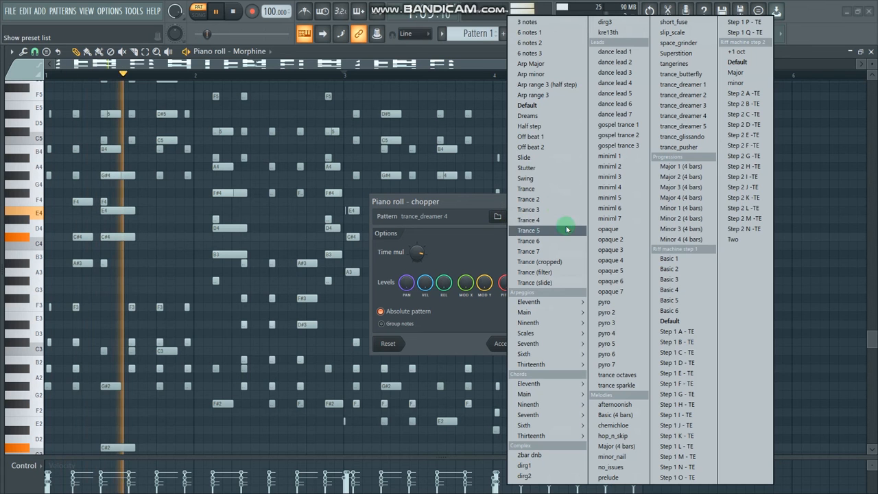
pyautogui.click(526, 158)
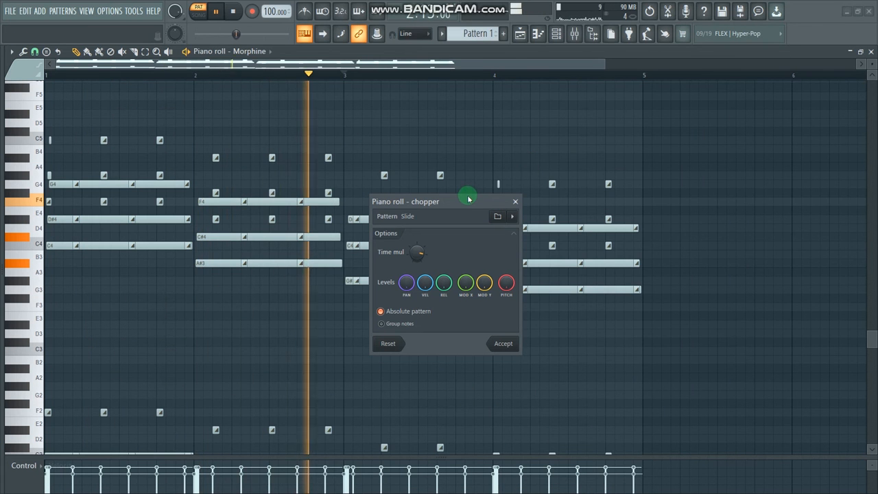
pyautogui.moveTo(449, 206); pyautogui.dragTo(321, 230)
pyautogui.press('space')
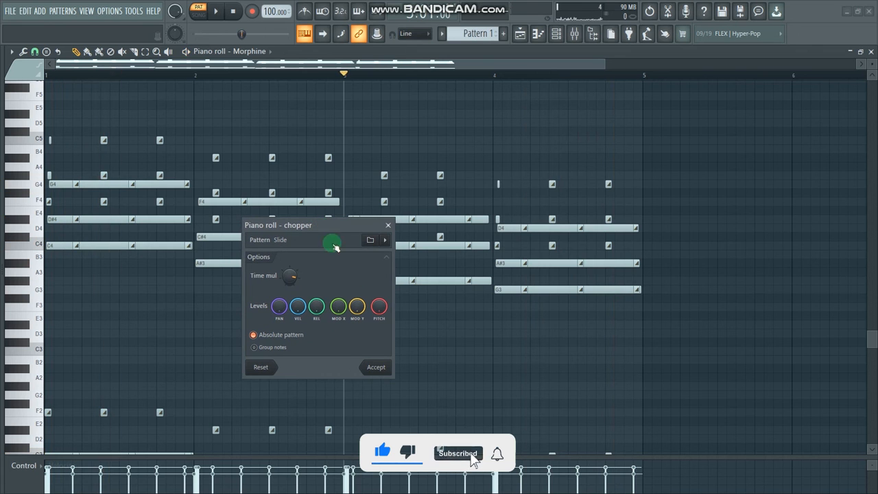
pyautogui.click(388, 227)
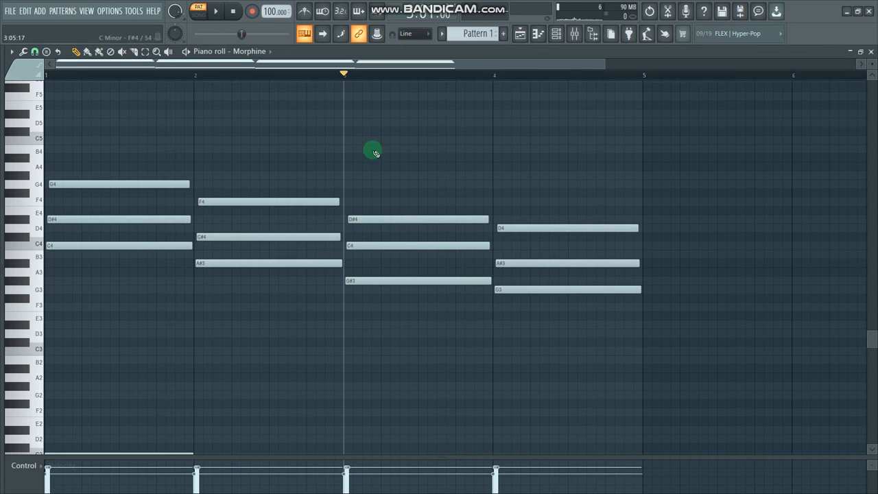
# Step: Enlarge the control lane below the notes to give the note velocities more height
pyautogui.scroll(-3, 317, 351)
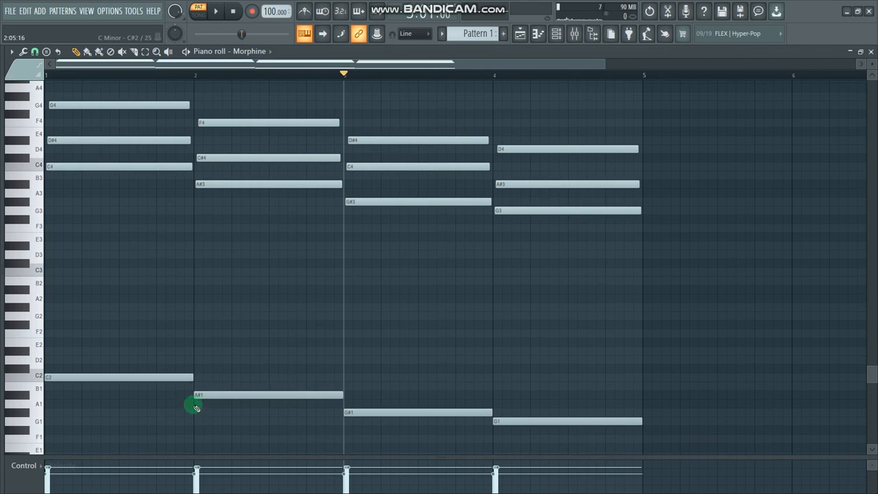
pyautogui.moveTo(334, 464); pyautogui.dragTo(347, 388)
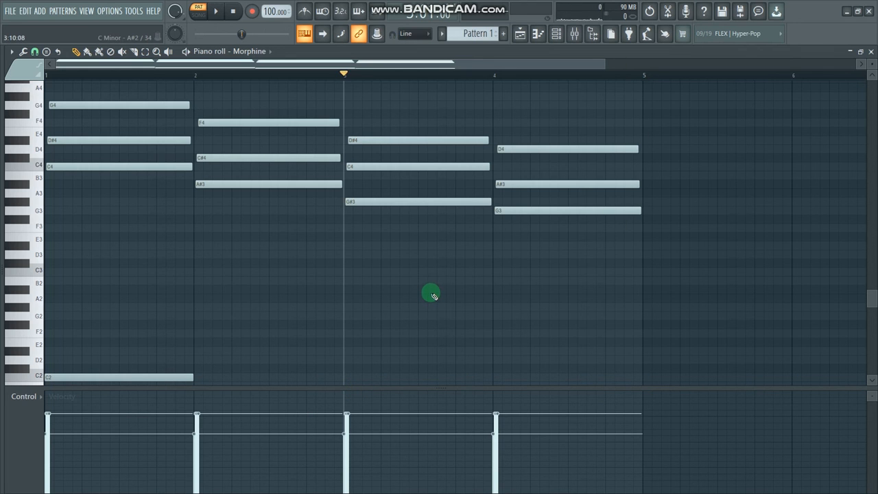
# Step: Try randomizing the notes' velocity and panning in the randomizer, with pan at about -46%, and close it without applying
pyautogui.hotkey('alt', 'r')
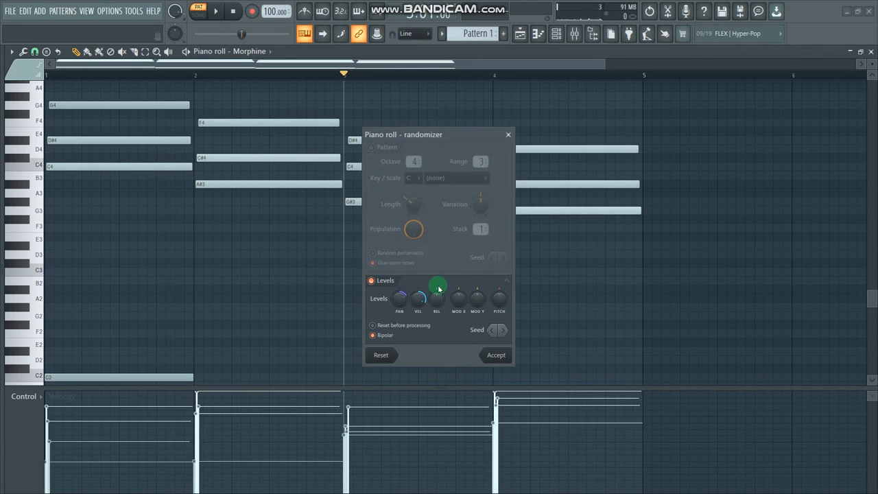
pyautogui.moveTo(418, 299); pyautogui.dragTo(401, 319)
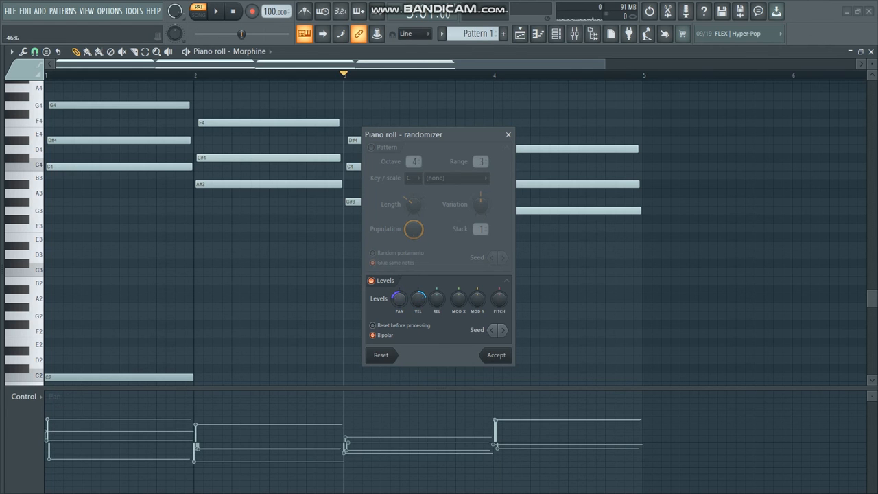
pyautogui.moveTo(402, 319); pyautogui.dragTo(401, 318)
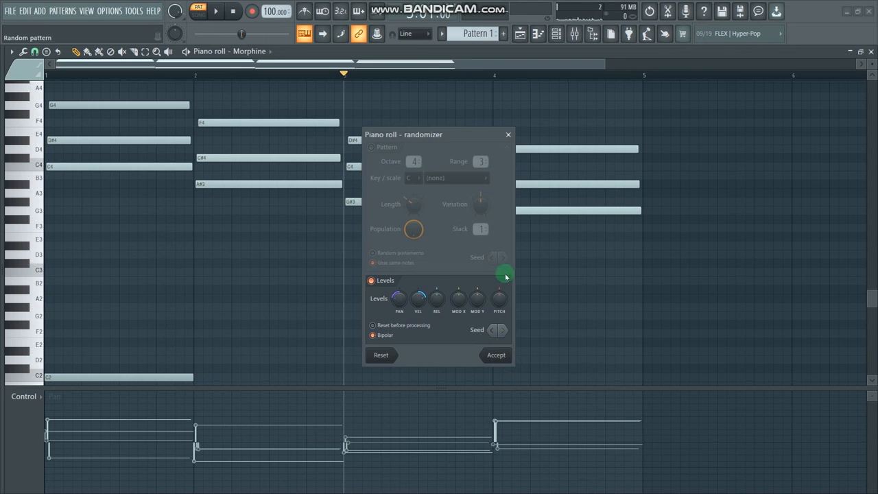
pyautogui.click(508, 136)
pyautogui.scroll(1, 448, 279)
pyautogui.scroll(-1, 448, 279)
pyautogui.scroll(-2, 213, 263)
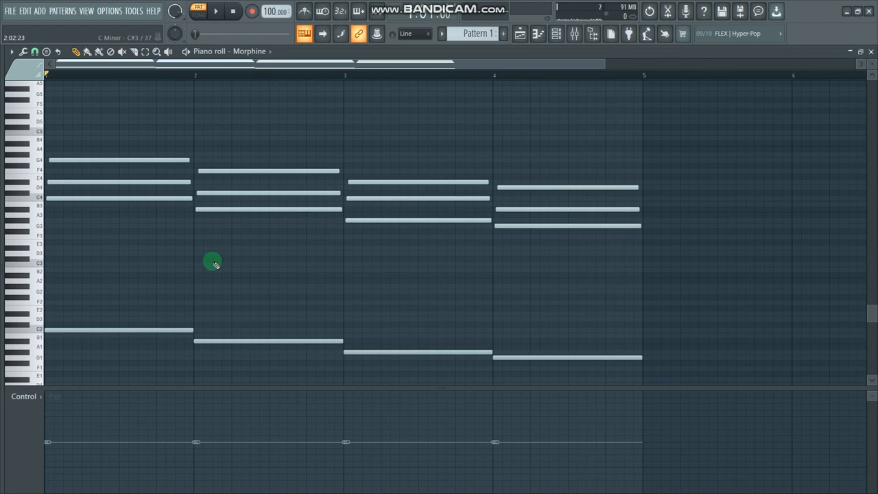